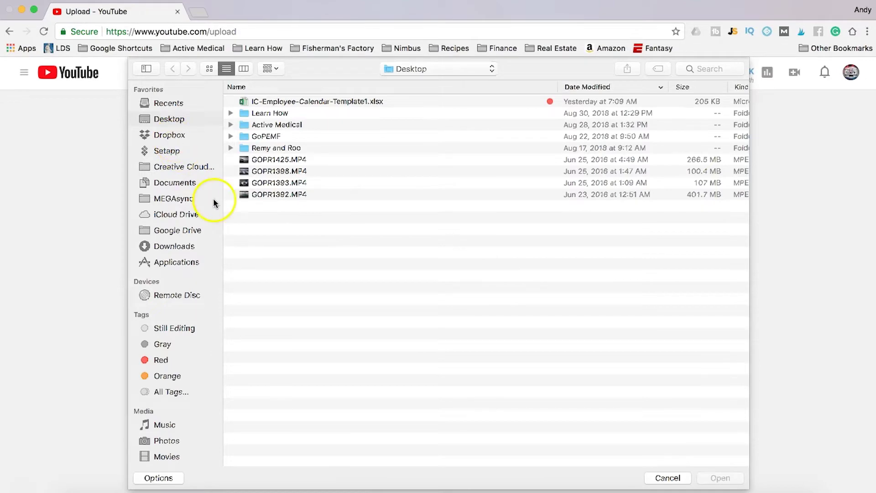
Choose GOPR1425.MP4 from the Desktop and upload it as a new video
{"action": "left_click", "coordinate": [300, 160]}
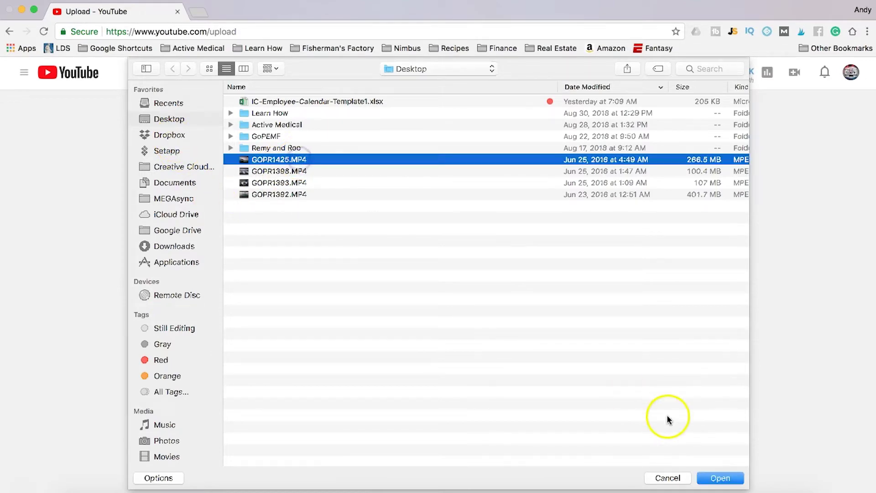
{"action": "left_click", "coordinate": [732, 479]}
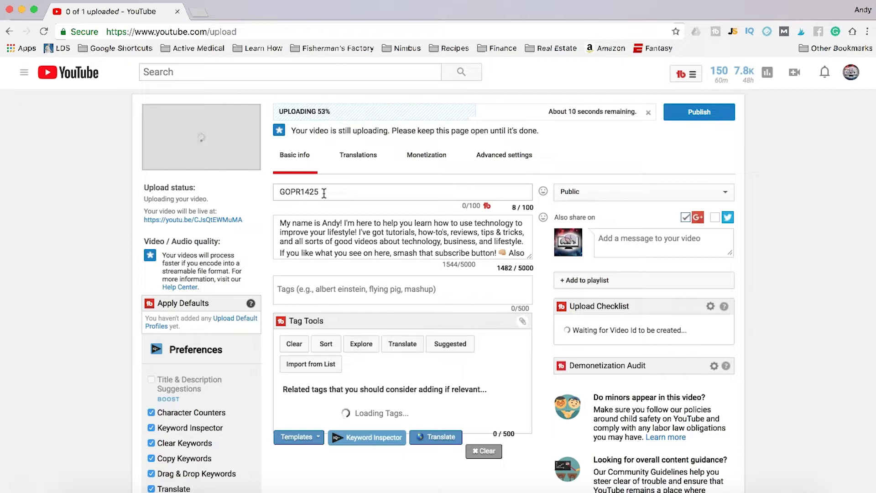
{"action": "left_click", "coordinate": [351, 191]}
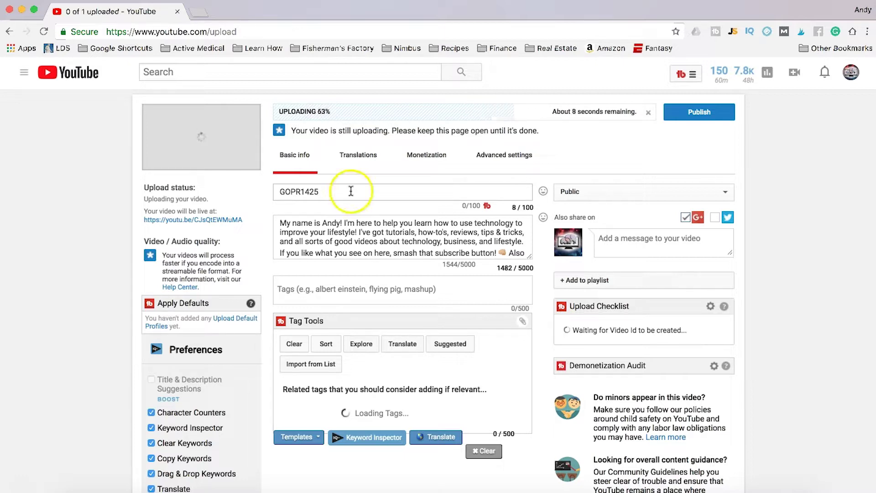
Enlarge the description box and read through the default description text from start to end
{"action": "left_click_drag", "start_coordinate": [529, 256], "coordinate": [551, 402]}
{"action": "left_click", "coordinate": [433, 375]}
{"action": "scroll", "coordinate": [435, 374], "scroll_direction": "down", "scroll_amount": 3}
{"action": "scroll", "coordinate": [435, 372], "scroll_direction": "down", "scroll_amount": 6}
{"action": "scroll", "coordinate": [439, 376], "scroll_direction": "up", "scroll_amount": 5}
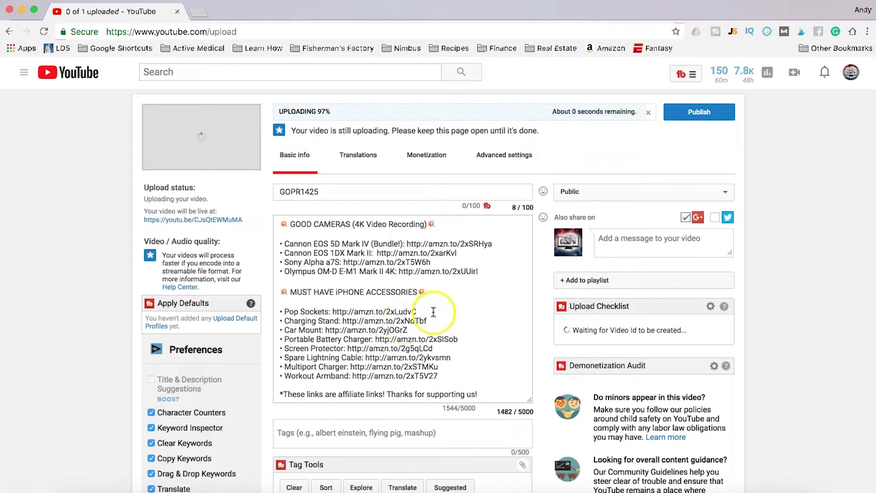
{"action": "scroll", "coordinate": [433, 309], "scroll_direction": "up", "scroll_amount": 5}
{"action": "scroll", "coordinate": [433, 311], "scroll_direction": "down", "scroll_amount": 5}
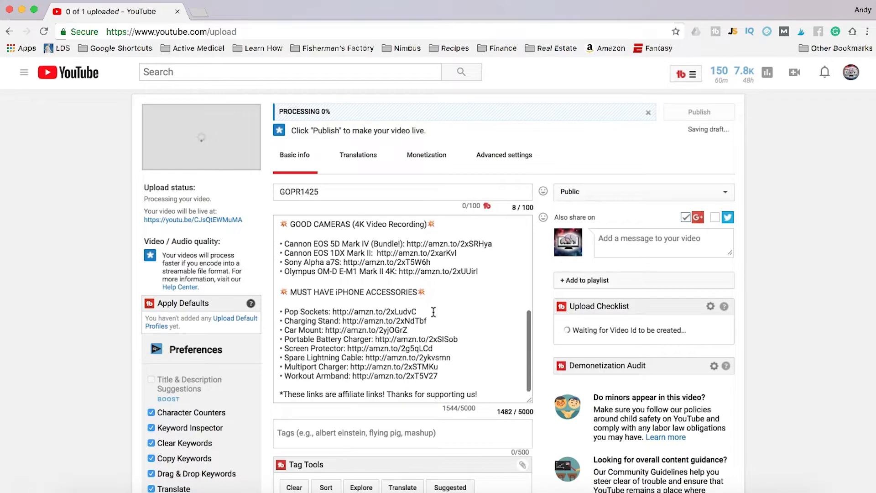
{"action": "scroll", "coordinate": [433, 311], "scroll_direction": "up", "scroll_amount": 5}
Insert three blank lines above the default description and enter placeholder text on the first line
{"action": "left_click", "coordinate": [285, 236]}
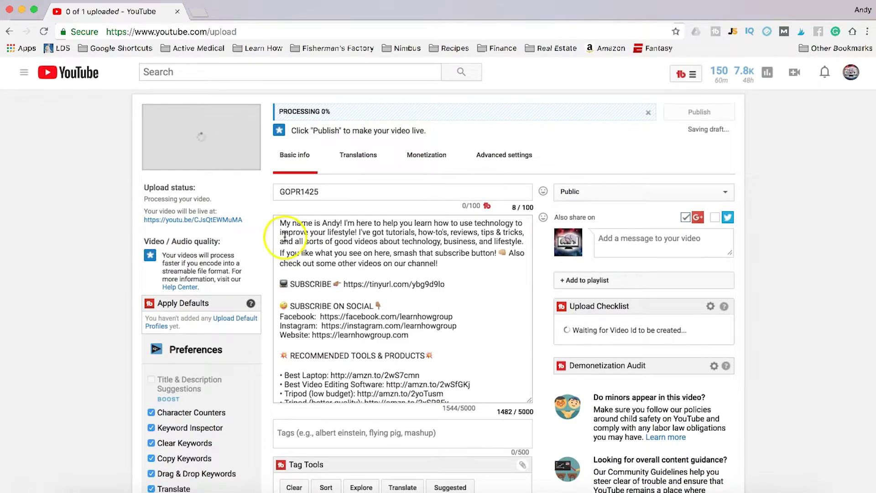
{"action": "left_click", "coordinate": [280, 223]}
{"action": "key", "text": "Return"}
{"action": "key", "text": "Return"}
{"action": "key", "text": "Return"}
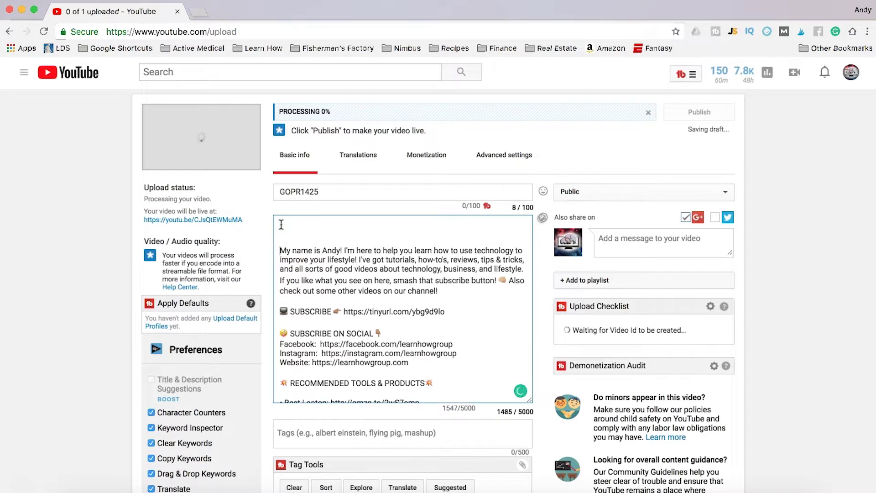
{"action": "left_click", "coordinate": [281, 224]}
{"action": "type", "text": "asdflkajsd;flkajsd;flkj"}
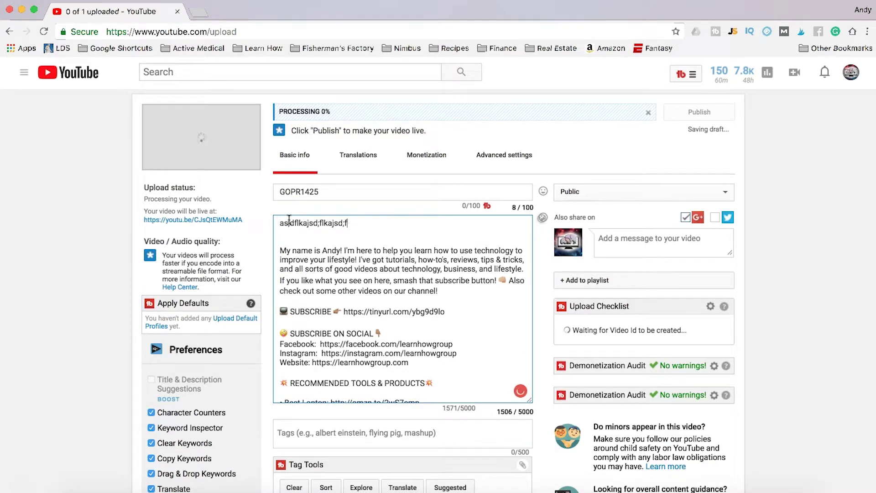
Delete the placeholder text and the entire default description, and shorten the description box
{"action": "key", "text": "BackSpace"}
{"action": "key", "text": "BackSpace"}
{"action": "key", "text": "BackSpace"}
{"action": "key", "text": "BackSpace"}
{"action": "key", "text": "BackSpace"}
{"action": "key", "text": "BackSpace"}
{"action": "key", "text": "BackSpace"}
{"action": "key", "text": "BackSpace"}
{"action": "key", "text": "BackSpace"}
{"action": "key", "text": "BackSpace"}
{"action": "key", "text": "BackSpace"}
{"action": "key", "text": "BackSpace"}
{"action": "key", "text": "BackSpace"}
{"action": "key", "text": "BackSpace"}
{"action": "key", "text": "BackSpace"}
{"action": "key", "text": "BackSpace"}
{"action": "key", "text": "BackSpace"}
{"action": "key", "text": "BackSpace"}
{"action": "key", "text": "BackSpace"}
{"action": "key", "text": "BackSpace"}
{"action": "key", "text": "super+a"}
{"action": "key", "text": "BackSpace"}
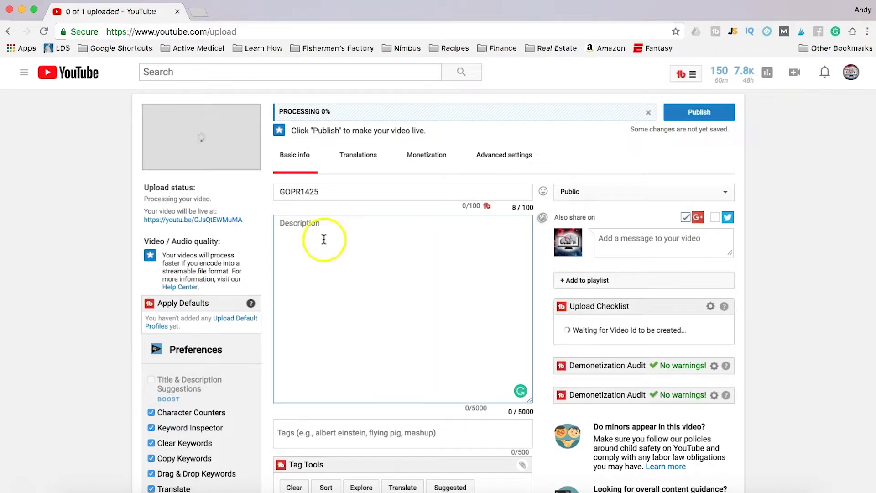
{"action": "left_click_drag", "start_coordinate": [530, 399], "coordinate": [529, 352]}
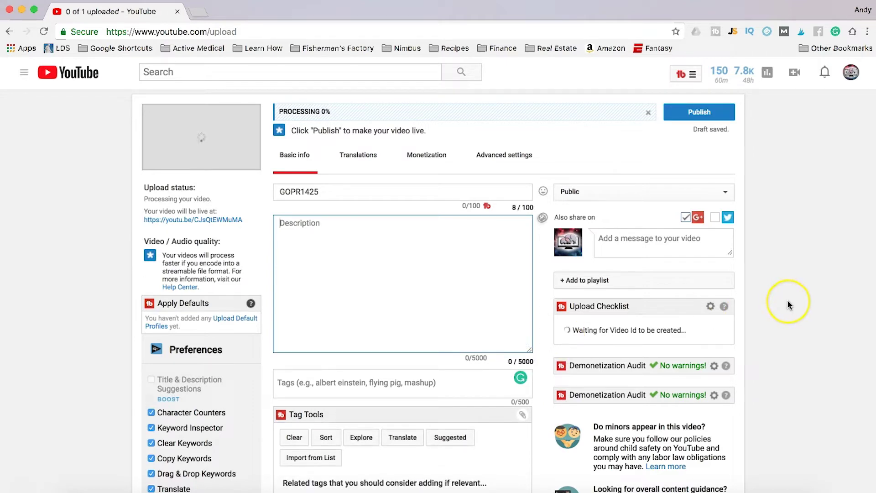
Replace the video title with "Wake Surfing in Lake Powell"
{"action": "left_click", "coordinate": [336, 191]}
{"action": "left_click_drag", "start_coordinate": [337, 191], "coordinate": [272, 191]}
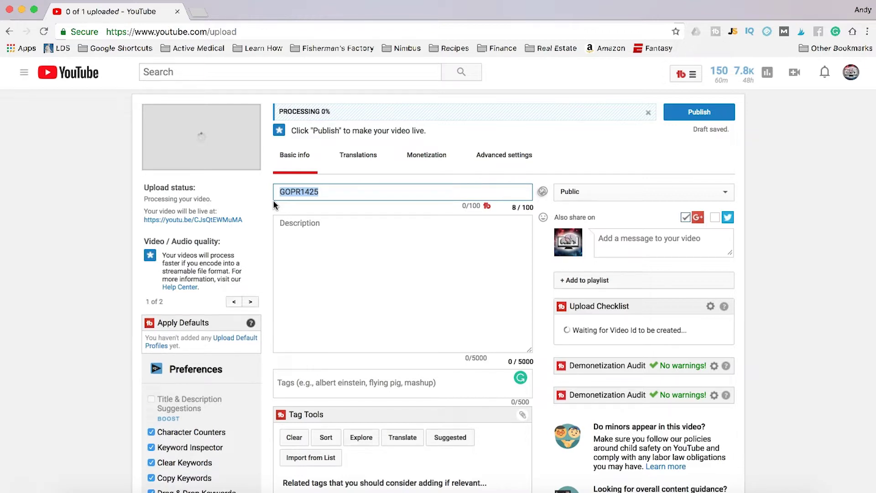
{"action": "type", "text": "Wake"}
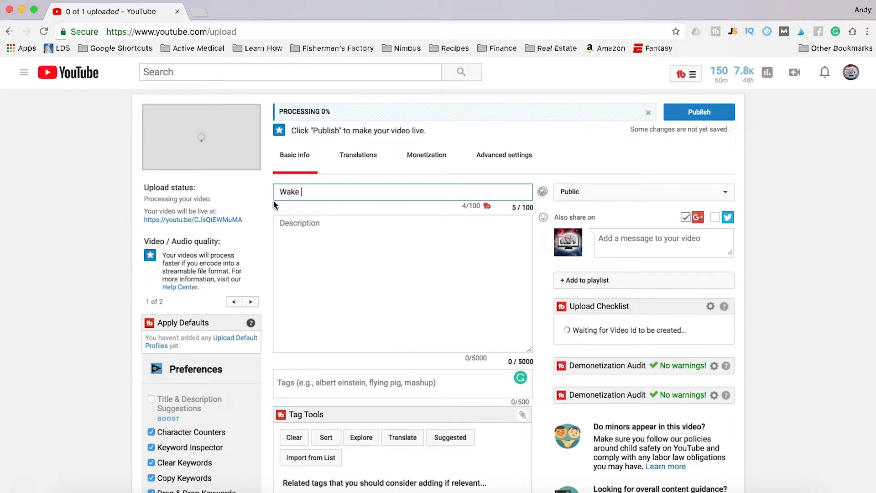
{"action": "type", "text": " Surfing in Lake Pol"}
{"action": "key", "text": "BackSpace"}
{"action": "key", "text": "BackSpace"}
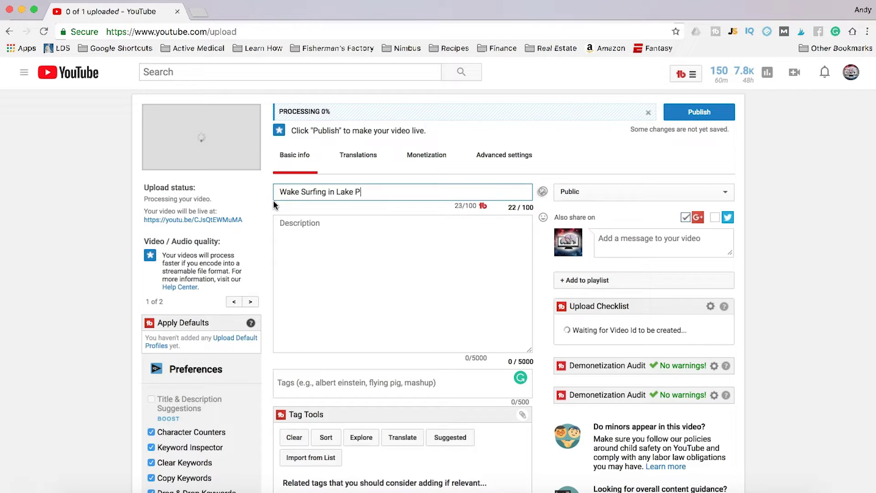
{"action": "type", "text": "owell"}
Extend the video title with " - Crazy Wipeout!" after "Lake Powell"
{"action": "left_click", "coordinate": [282, 191]}
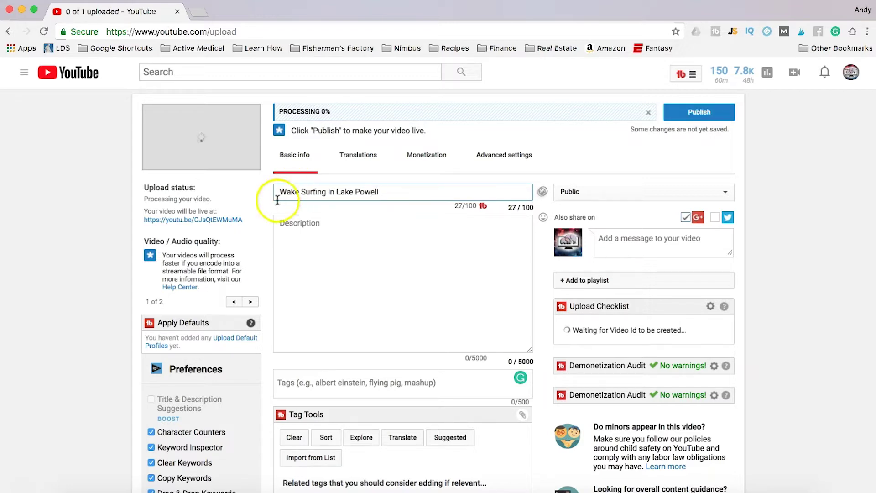
{"action": "left_click", "coordinate": [406, 187]}
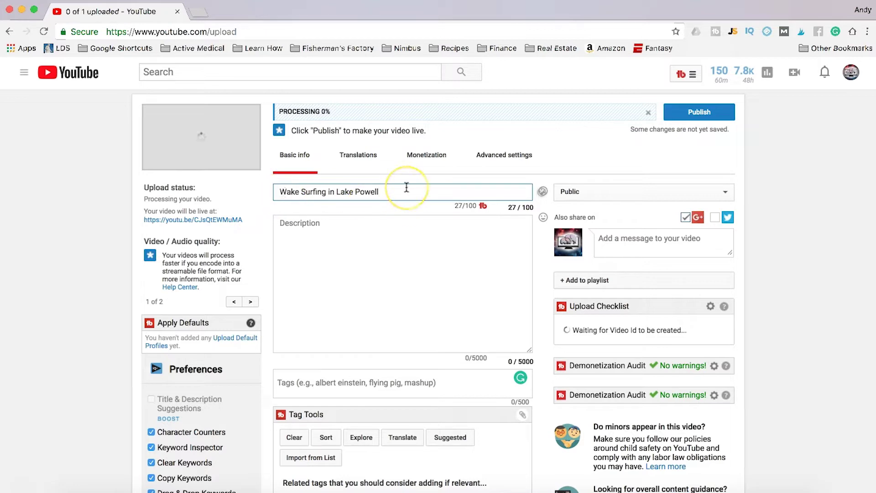
{"action": "type", "text": "-"}
{"action": "type", "text": " Crazy Wi"}
{"action": "type", "text": "pew"}
{"action": "type", "text": "ut"}
{"action": "type", "text": "!"}
{"action": "key", "text": "Tab"}
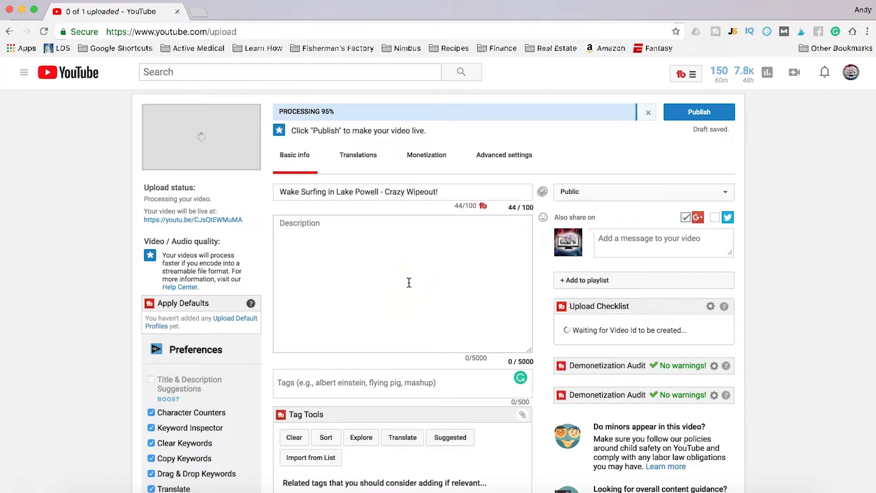
Make the empty description box slightly taller and put the cursor in it
{"action": "left_click", "coordinate": [352, 238]}
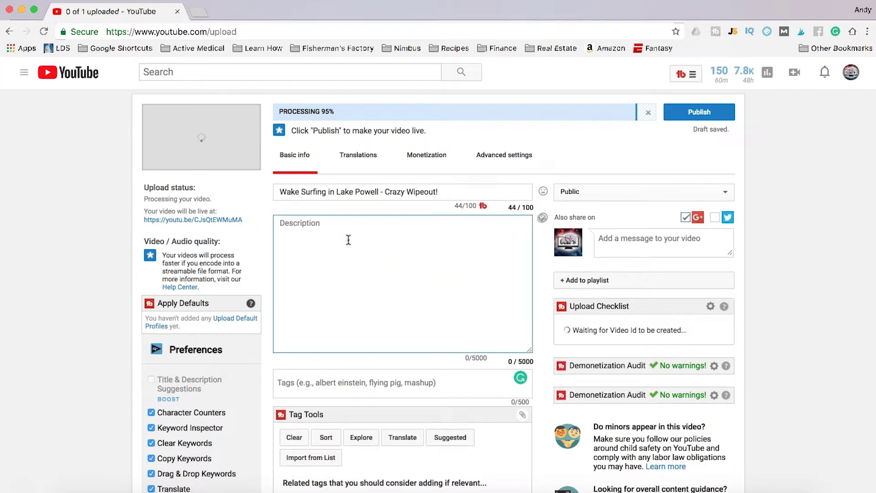
{"action": "left_click", "coordinate": [362, 234]}
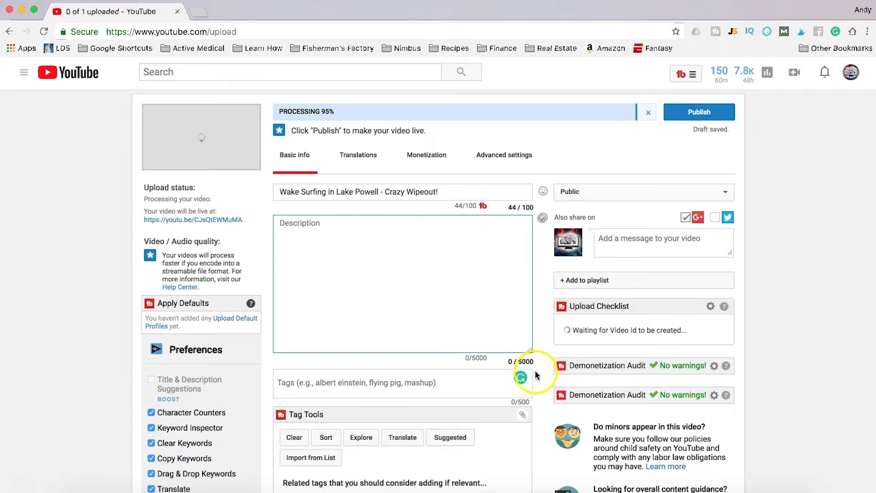
{"action": "left_click_drag", "start_coordinate": [530, 351], "coordinate": [530, 360]}
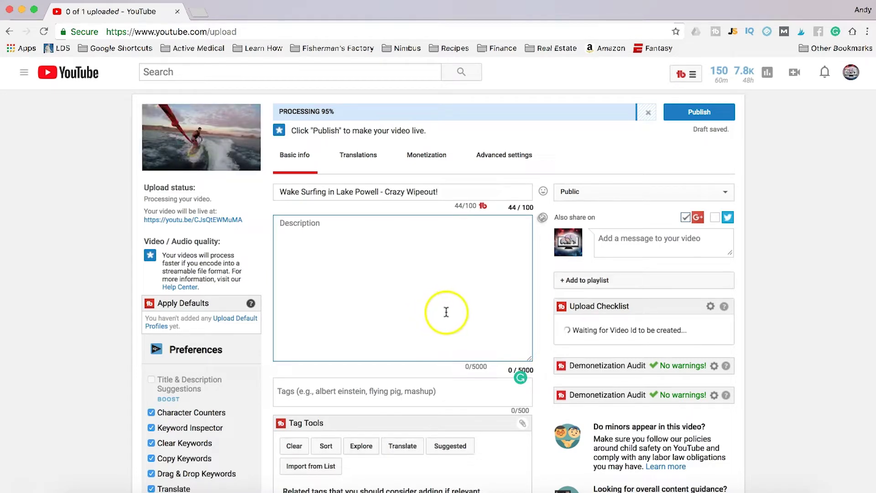
{"action": "scroll", "coordinate": [448, 310], "scroll_direction": "down", "scroll_amount": 1}
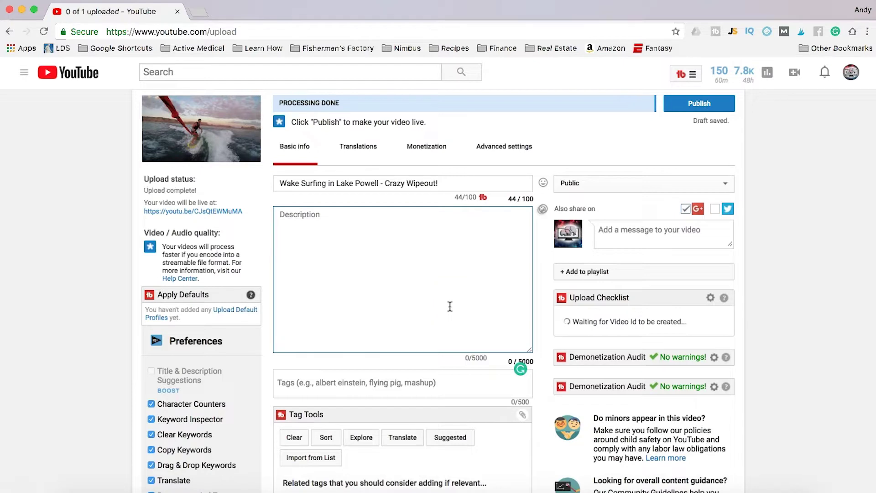
{"action": "type", "text": "thi"}
{"action": "key", "text": "BackSpace"}
{"action": "key", "text": "BackSpace"}
{"action": "key", "text": "BackSpace"}
{"action": "key", "text": "BackSpace"}
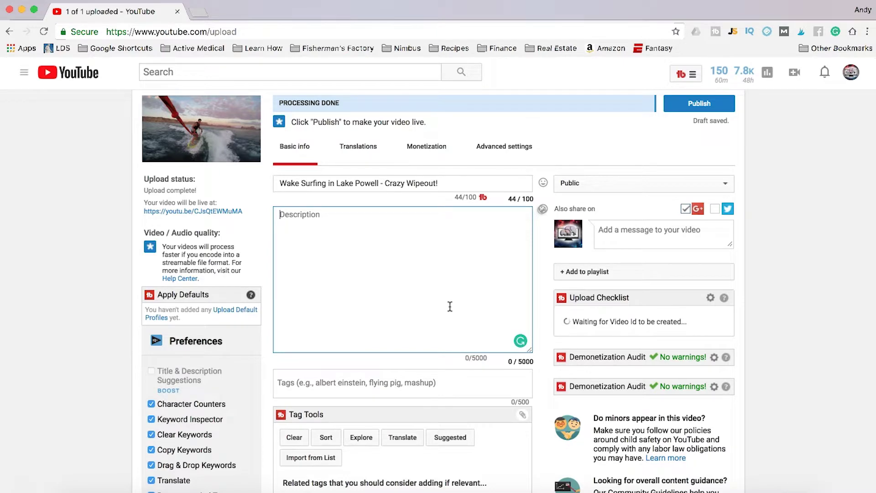
Explore the tag "wake surfing" in TubeBuddy's Tag Explorer
{"action": "left_click", "coordinate": [688, 74]}
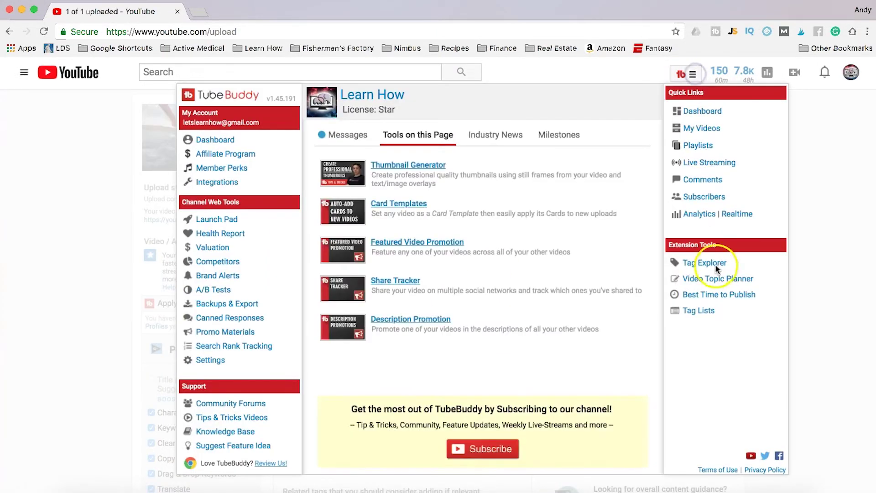
{"action": "left_click", "coordinate": [709, 261]}
{"action": "left_click", "coordinate": [334, 150]}
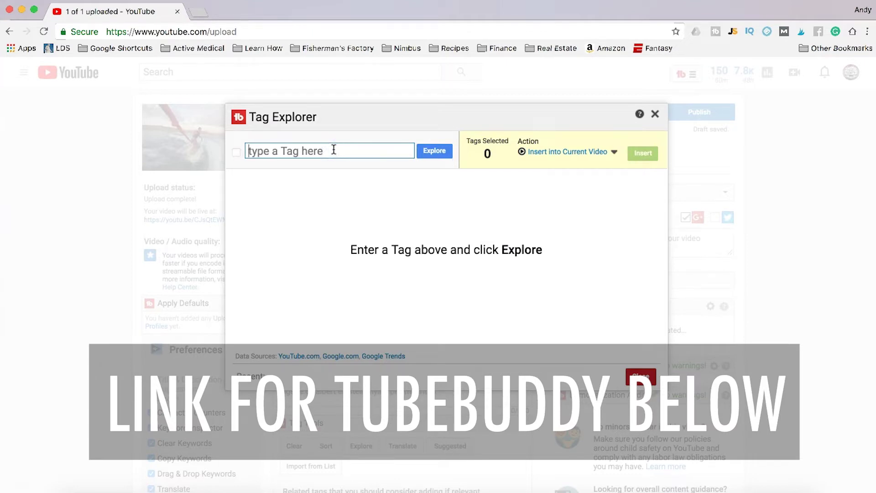
{"action": "type", "text": "wake surfing"}
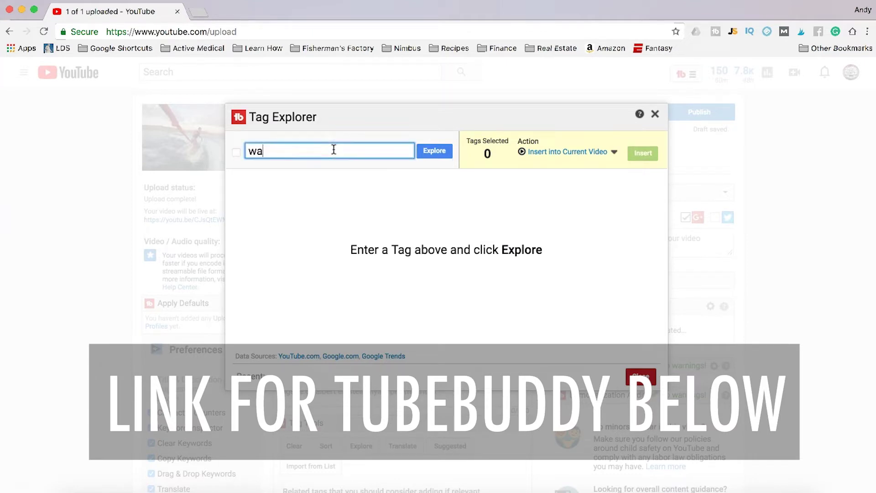
{"action": "key", "text": "Return"}
Review the auto-suggested YouTube and Google tags for wake surfing, and close the Tag Explorer
{"action": "left_click", "coordinate": [393, 165]}
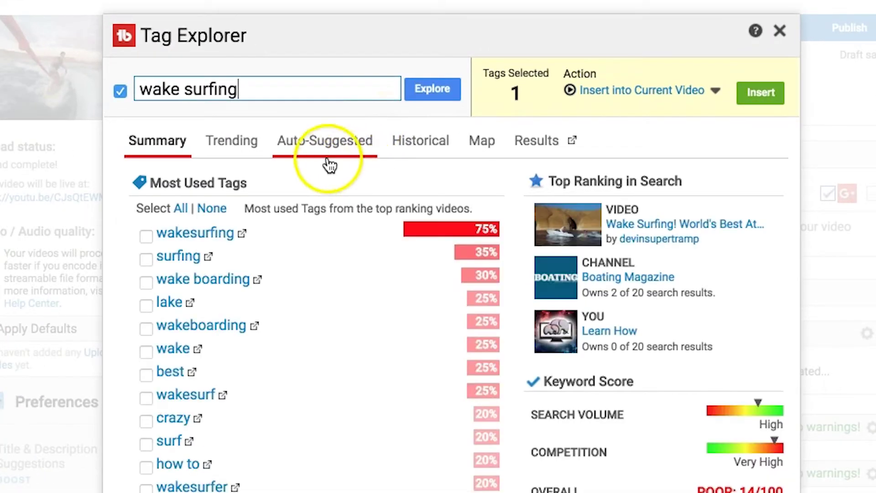
{"action": "left_click", "coordinate": [354, 155]}
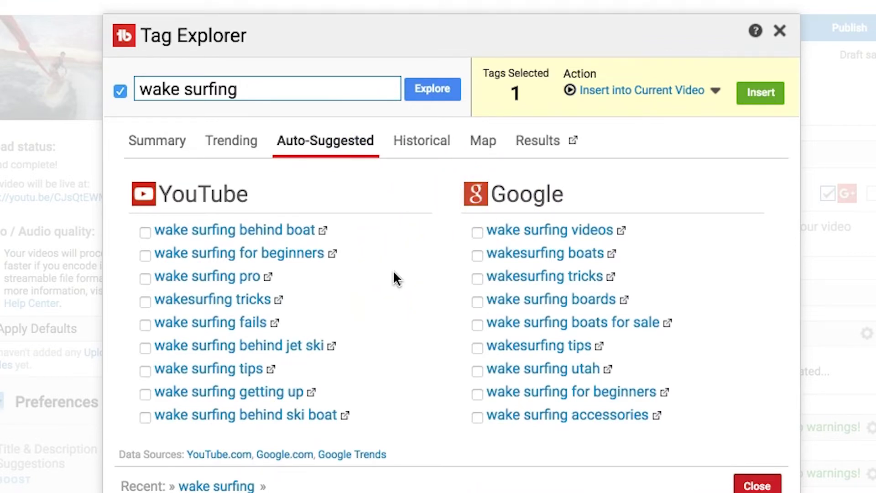
{"action": "scroll", "coordinate": [387, 288], "scroll_direction": "down", "scroll_amount": 1}
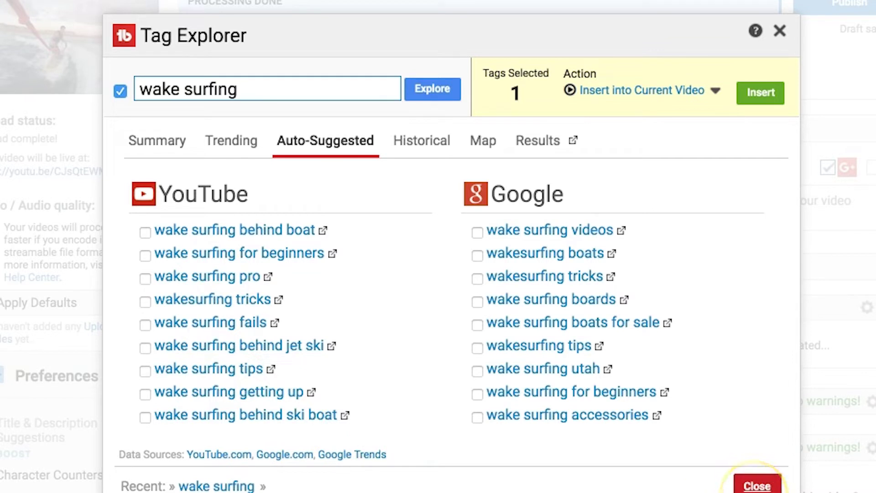
{"action": "left_click", "coordinate": [758, 487]}
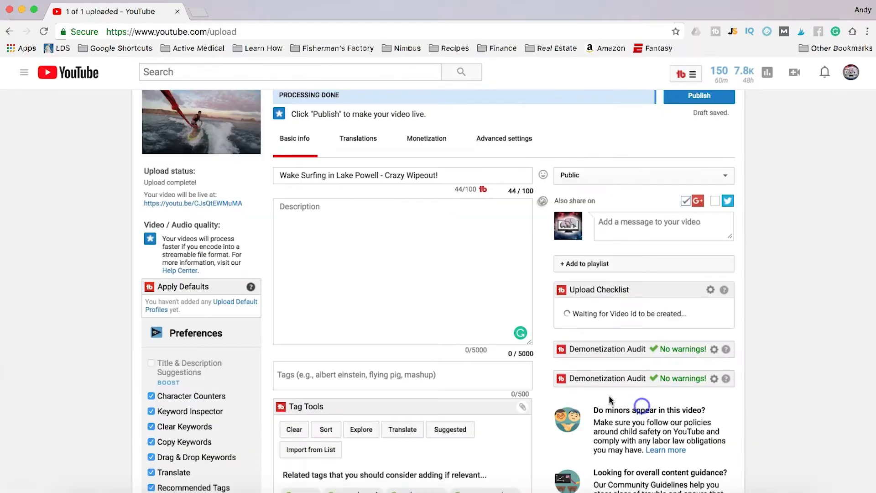
Start the description with "I'm wakesurfing behind a boat in Lake Powell! Watch me get up wake surfing and catch some waves."
{"action": "left_click", "coordinate": [339, 223]}
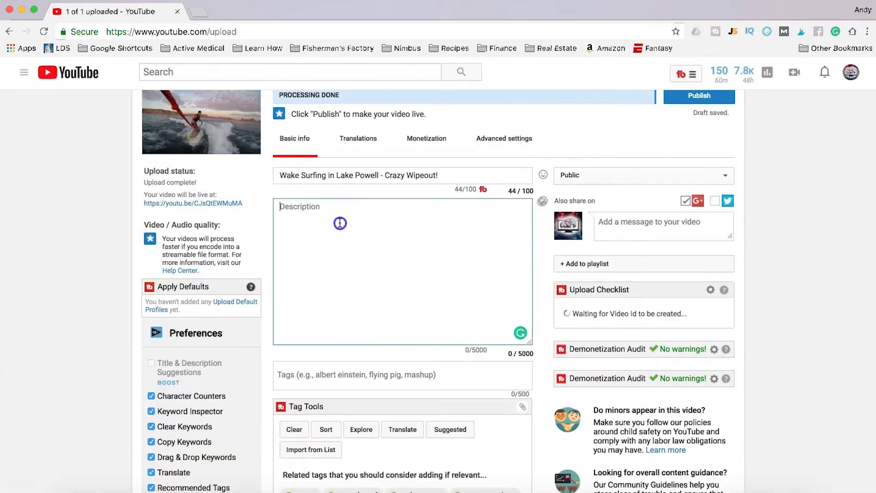
{"action": "type", "text": "I'm"}
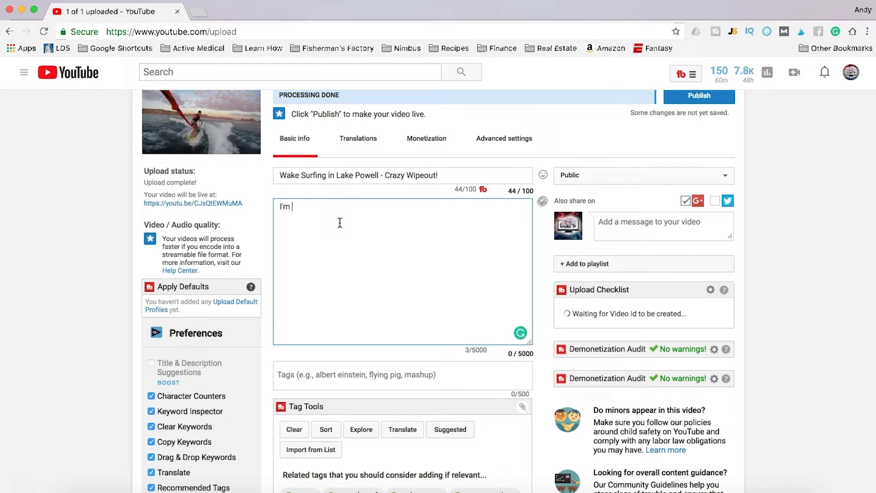
{"action": "type", "text": " wakesufrfing behind a boat in Lake Powe"}
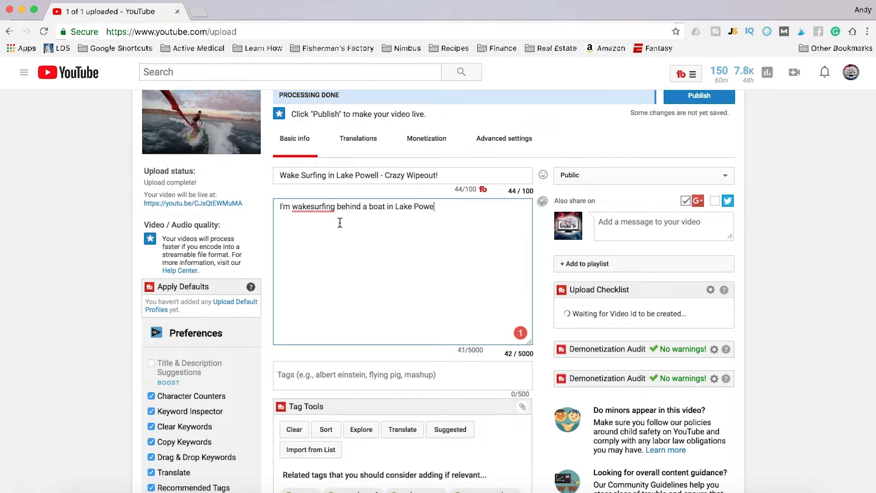
{"action": "type", "text": "ll! Watch me get u"}
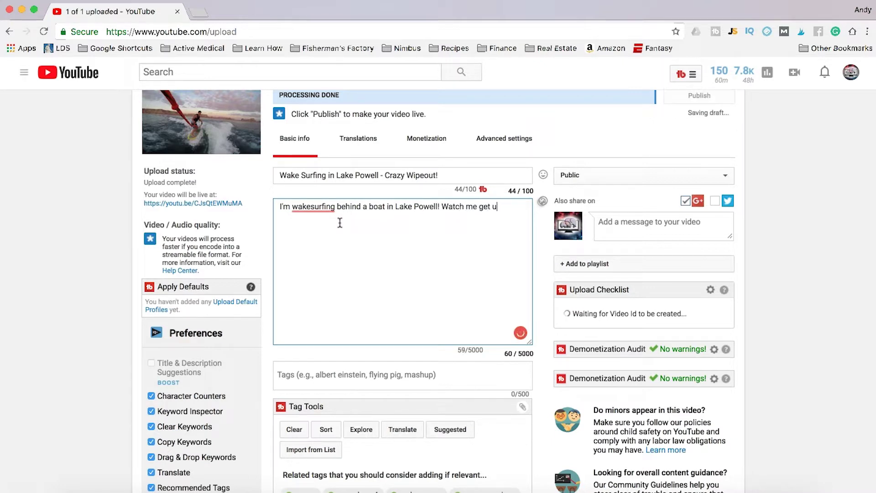
{"action": "type", "text": "p wake sur"}
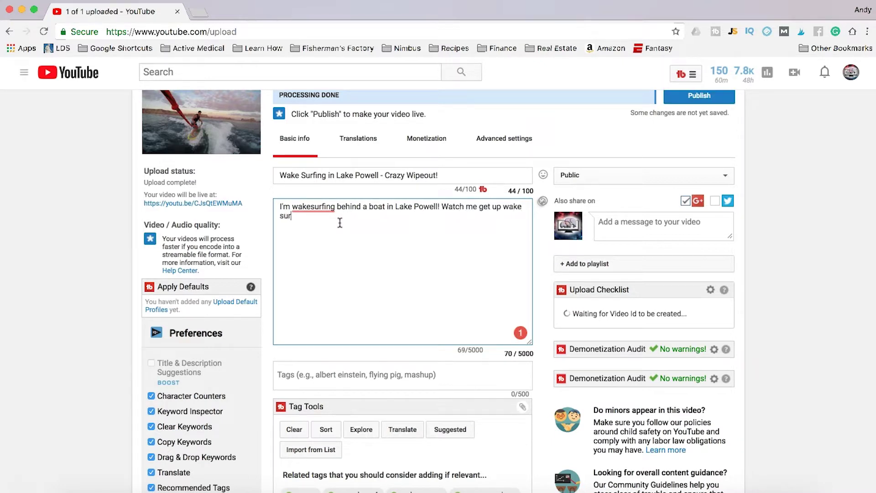
{"action": "type", "text": "fing and catch some w"}
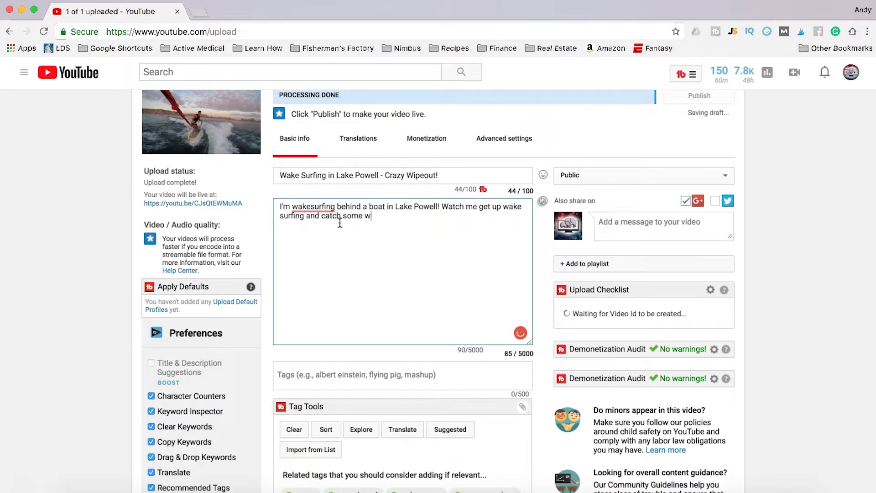
Continue the description: "I'm not an amazing surfer so I don't know a lot of wakesurfing tricks, but this should show some beginners some wakesurfing tips and tricks."
{"action": "type", "text": "aves.  I'm not an amazing surfer so I"}
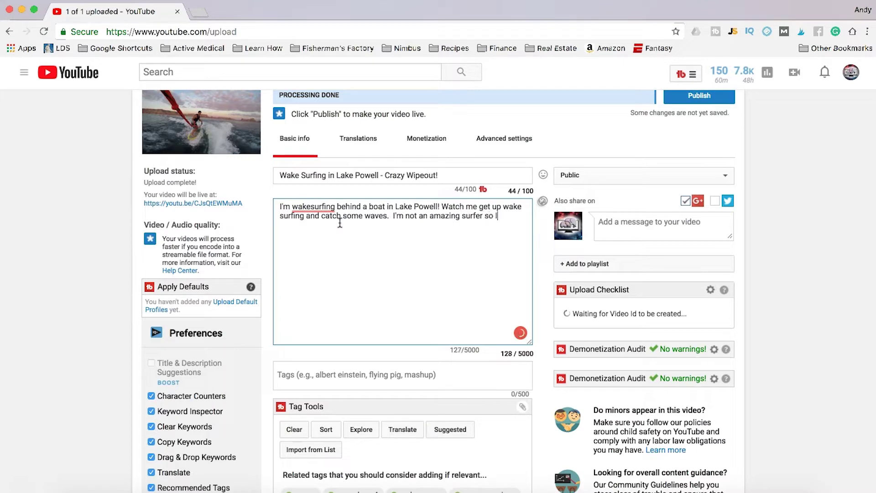
{"action": "type", "text": " don't know a lot of wakesurfing tricks"}
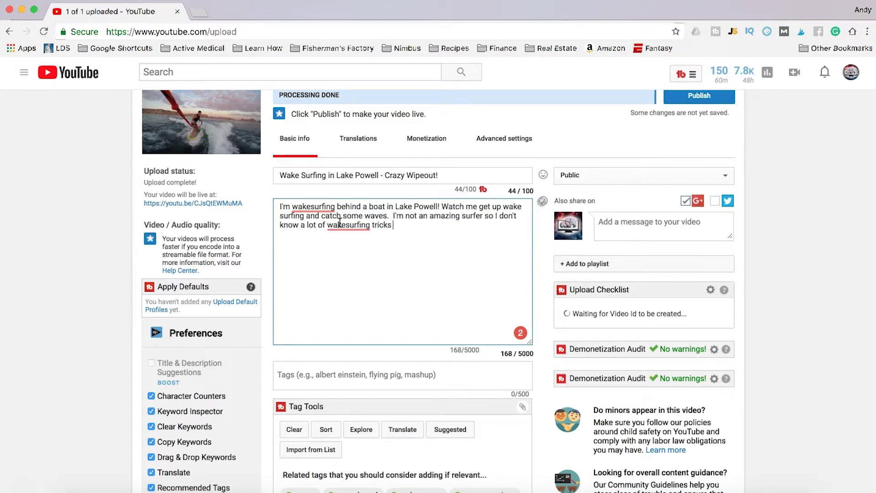
{"action": "type", "text": ", but this shoul"}
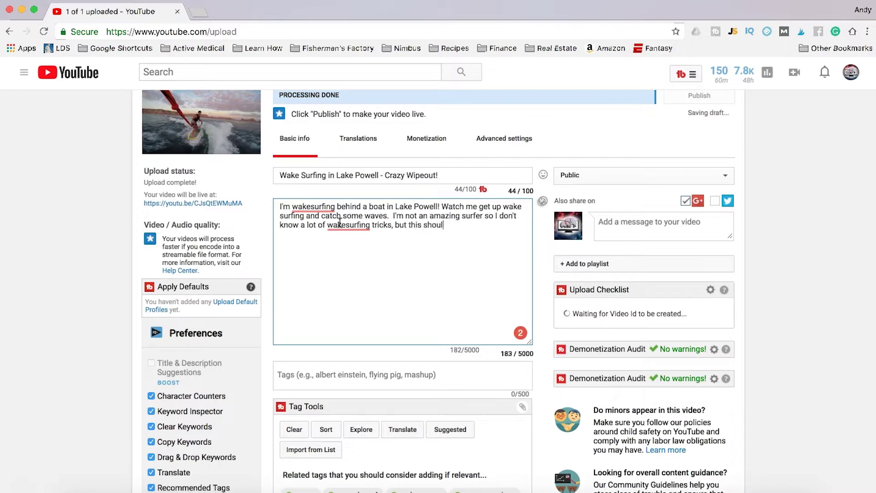
{"action": "type", "text": "d show so"}
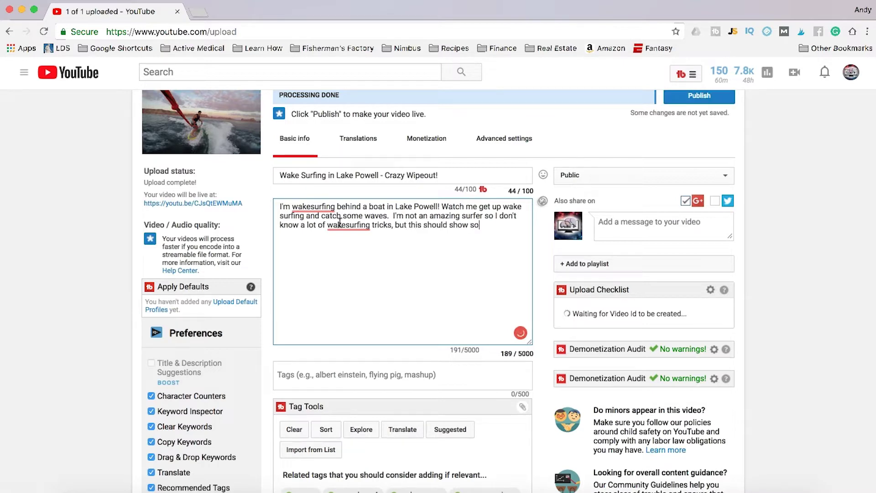
{"action": "type", "text": "me beginners som"}
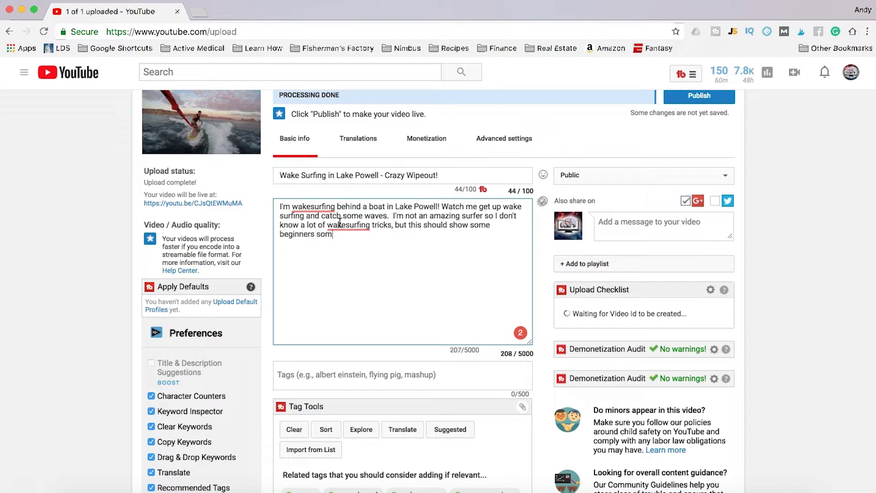
{"action": "type", "text": "e wakesurfing"}
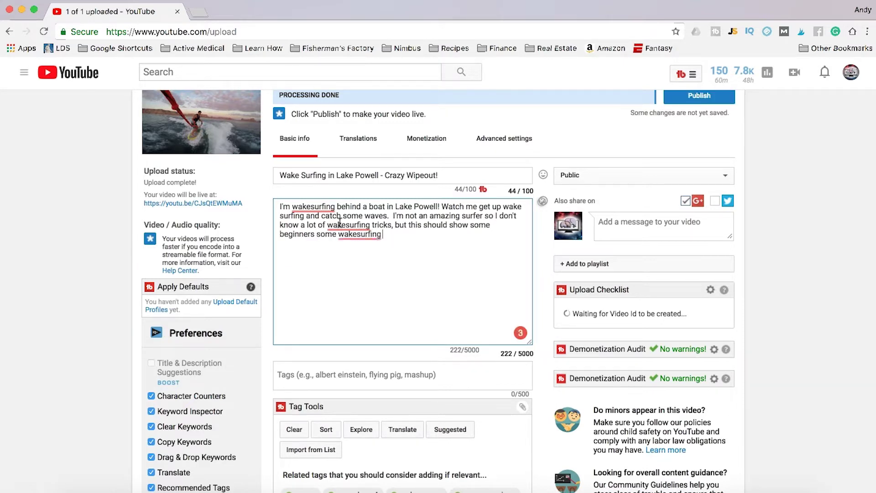
{"action": "type", "text": " tips and tricks."}
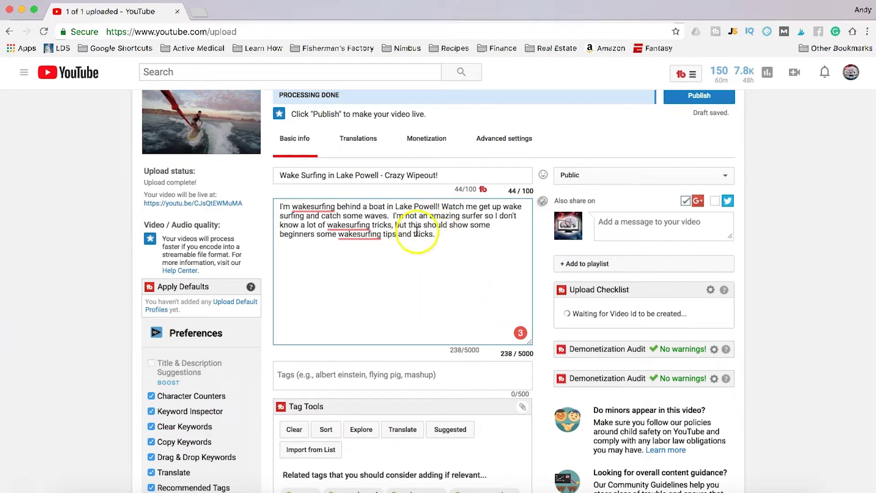
Reduce the height of the description box while keeping all of its text in view
{"action": "left_click_drag", "start_coordinate": [529, 343], "coordinate": [542, 286]}
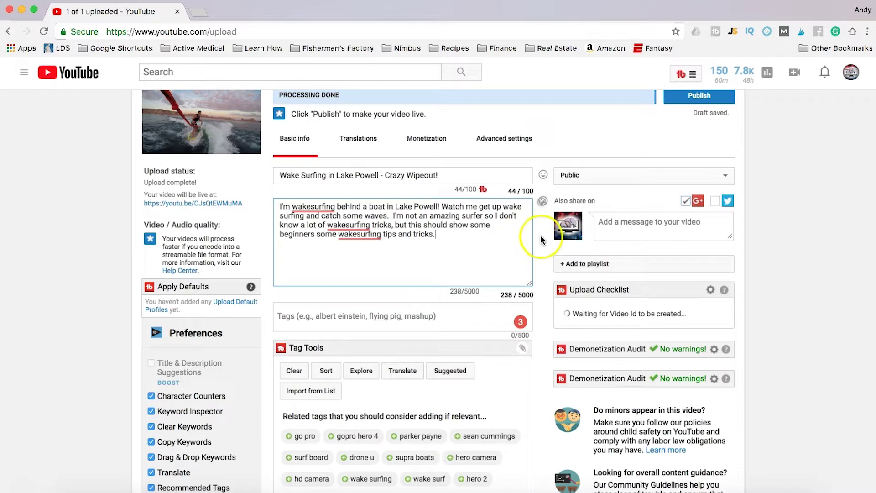
{"action": "scroll", "coordinate": [541, 219], "scroll_direction": "up", "scroll_amount": 1}
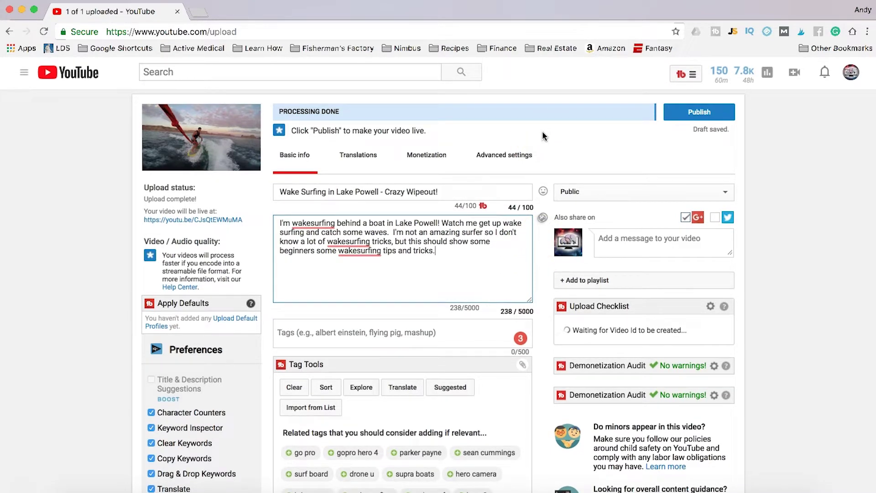
Look up "wake surfing" in TubeBuddy's Tag Explorer, check its auto-suggested tags against the description wording, and close the explorer
{"action": "left_click", "coordinate": [691, 72]}
{"action": "left_click", "coordinate": [674, 79]}
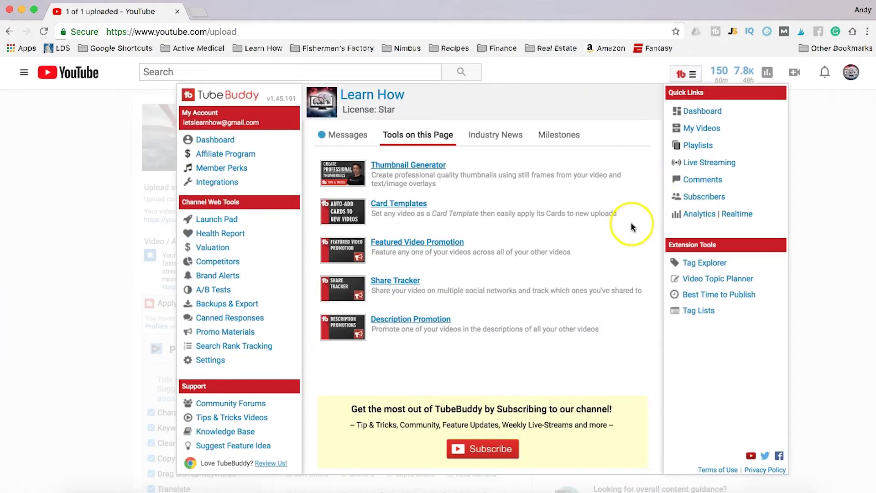
{"action": "left_click", "coordinate": [703, 265]}
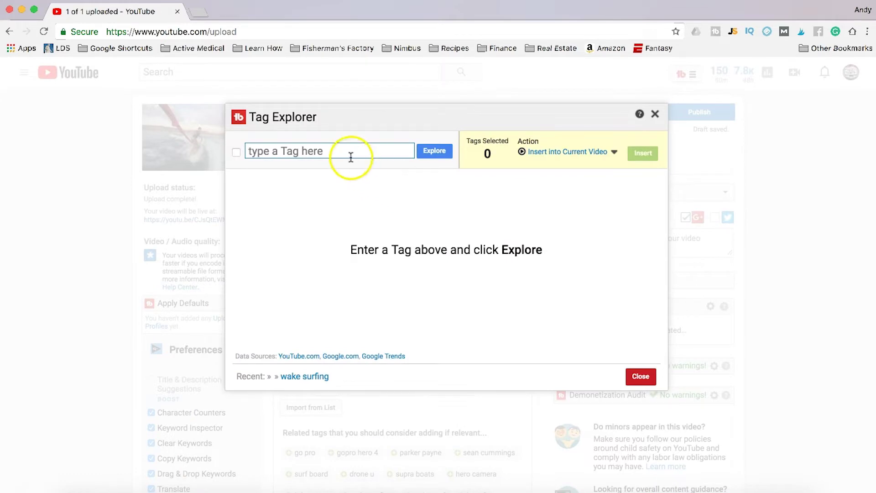
{"action": "left_click", "coordinate": [335, 150]}
{"action": "type", "text": "wake surfing"}
{"action": "key", "text": "Return"}
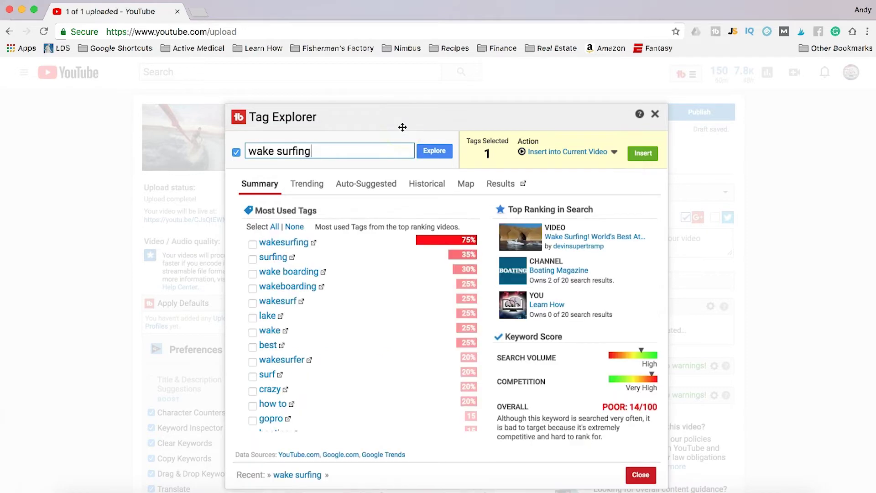
{"action": "left_click", "coordinate": [358, 184]}
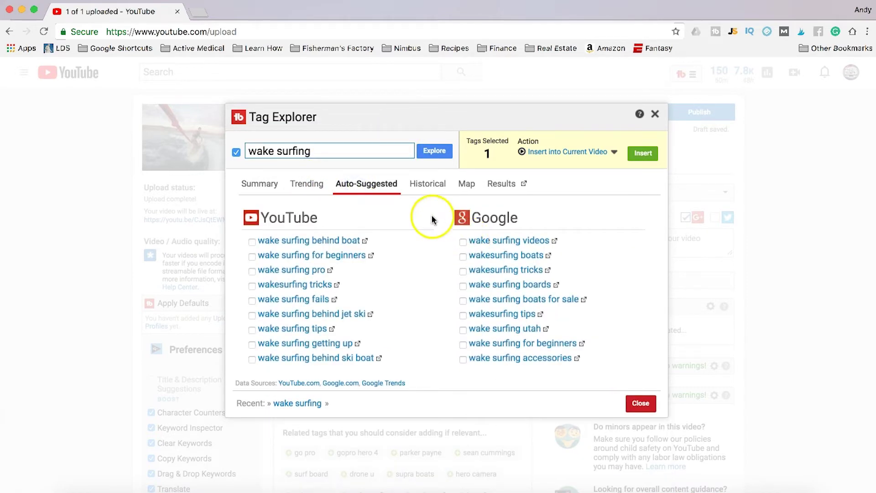
{"action": "left_click", "coordinate": [654, 114]}
Correct all three occurrences of "wakesurfing" in the description to "wake surfing" using the Grammarly suggestions
{"action": "mouse_move", "coordinate": [312, 224]}
{"action": "left_click", "coordinate": [354, 242]}
{"action": "mouse_move", "coordinate": [349, 242]}
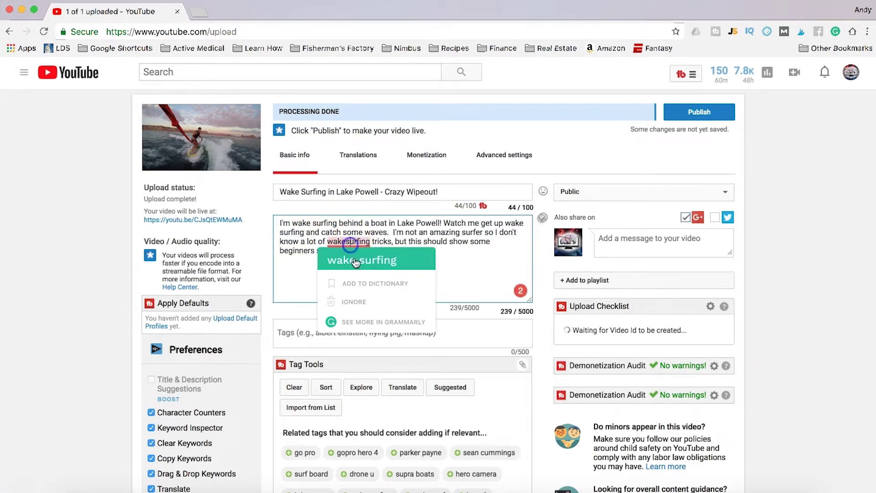
{"action": "left_click", "coordinate": [354, 258]}
{"action": "left_click", "coordinate": [360, 251]}
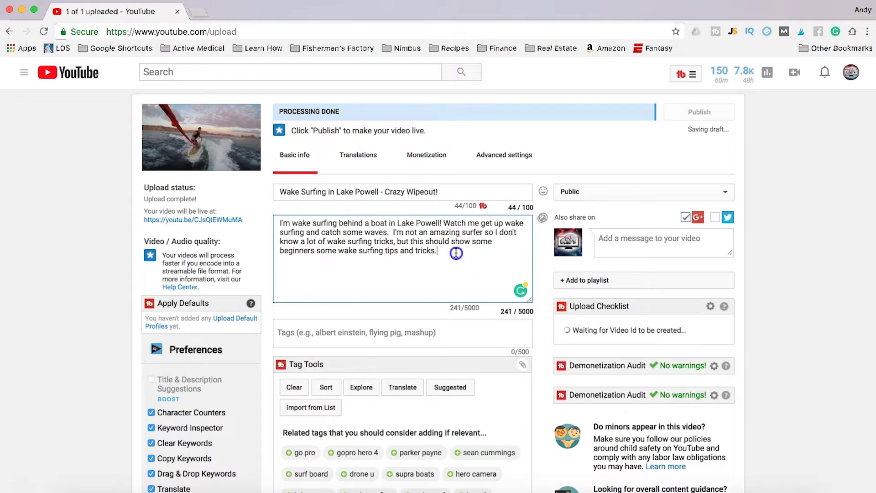
Reopen the Tag Explorer, explore "wake surfing" and display its auto-suggested YouTube and Google tags
{"action": "left_click", "coordinate": [682, 74]}
{"action": "left_click", "coordinate": [716, 259]}
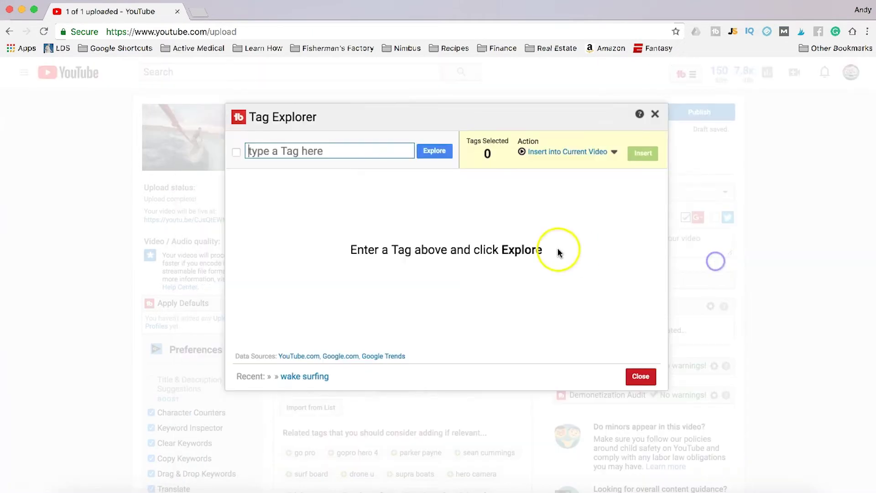
{"action": "type", "text": "wake surfing"}
{"action": "key", "text": "Return"}
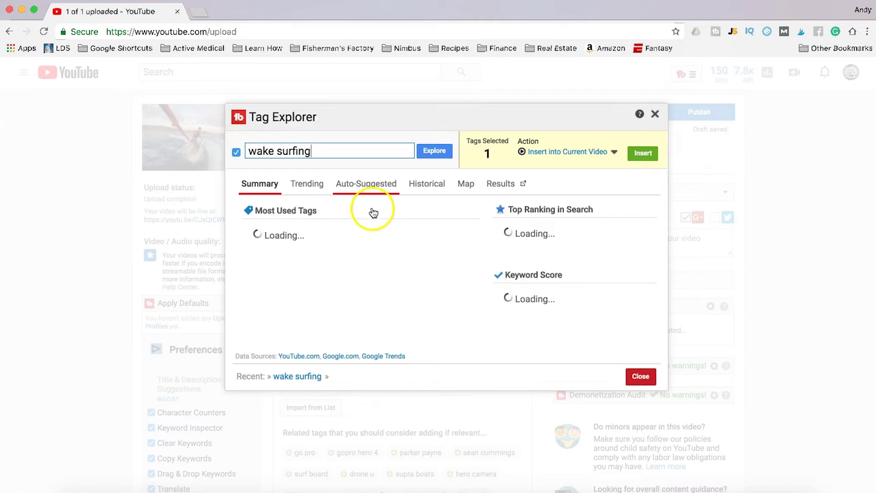
{"action": "left_click", "coordinate": [364, 185]}
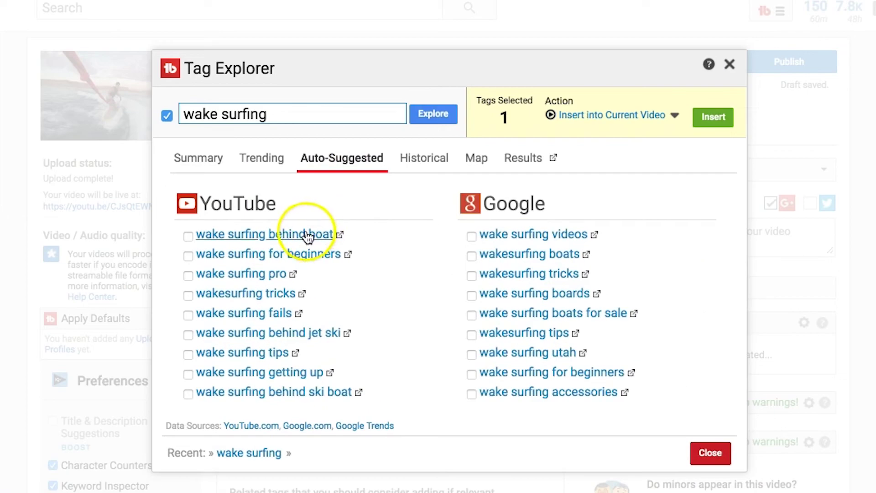
Explore the suggested tag "wake surfing behind boat", view its auto-suggestions, and insert the tag into the current video
{"action": "left_click", "coordinate": [308, 236]}
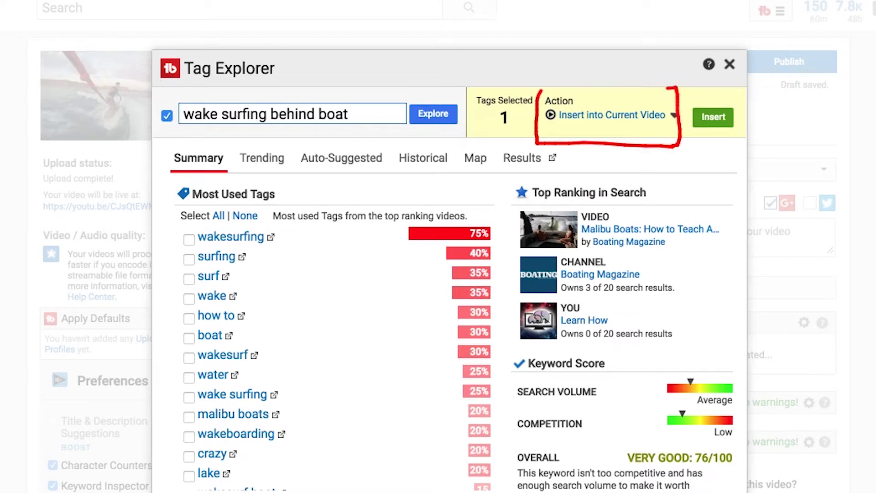
{"action": "left_click", "coordinate": [672, 115]}
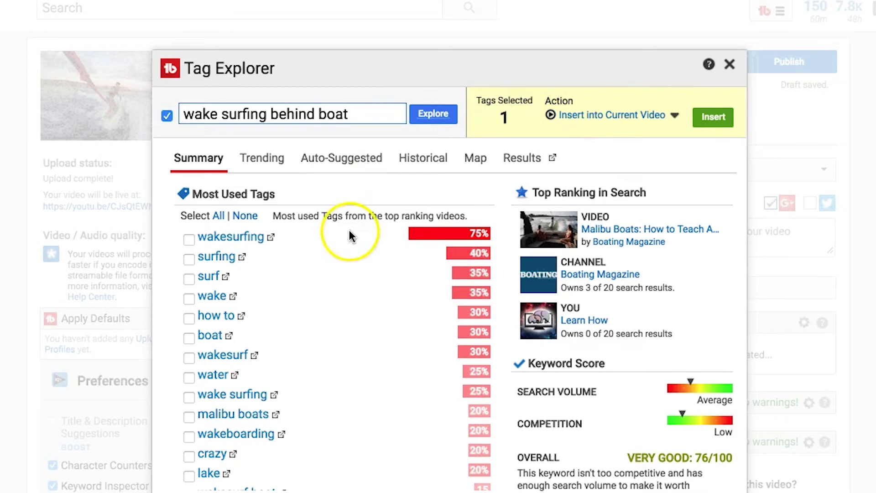
{"action": "left_click", "coordinate": [331, 160]}
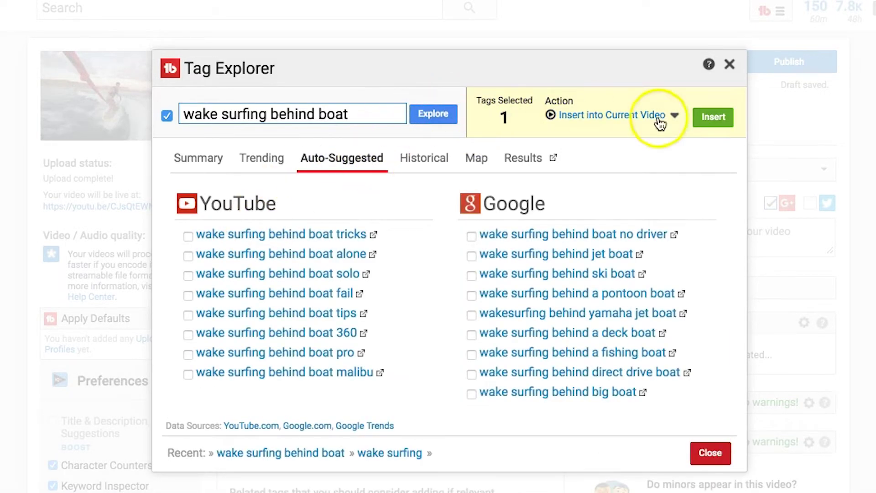
{"action": "left_click", "coordinate": [719, 120]}
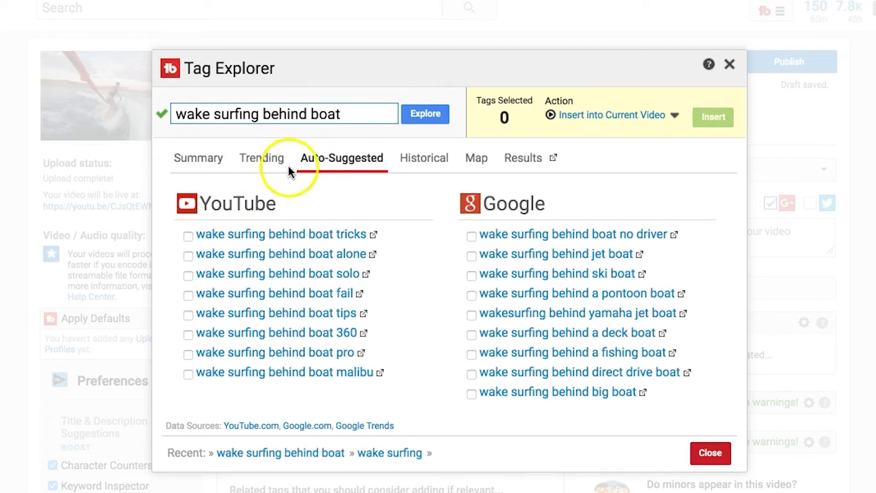
Shorten the explored tag to "wake surfing", explore it again, and bring up its auto-suggested tags
{"action": "left_click", "coordinate": [258, 117]}
{"action": "left_click_drag", "start_coordinate": [258, 117], "coordinate": [391, 113]}
{"action": "key", "text": "BackSpace"}
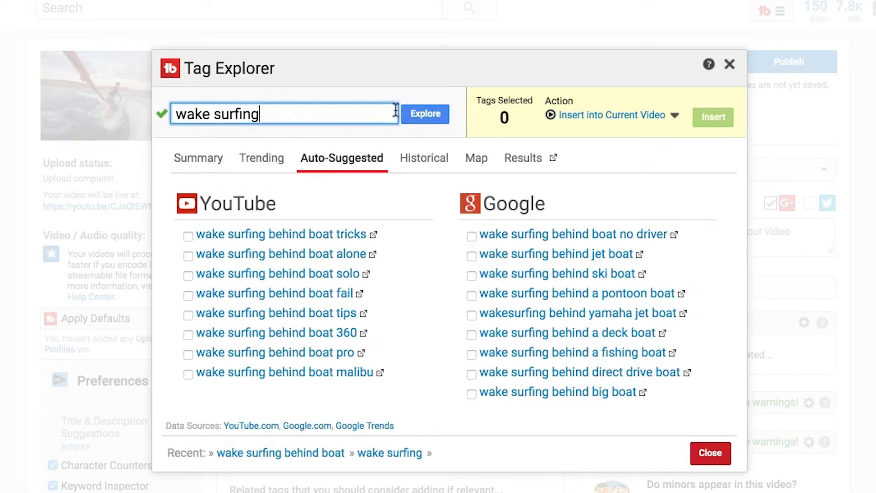
{"action": "left_click", "coordinate": [429, 114]}
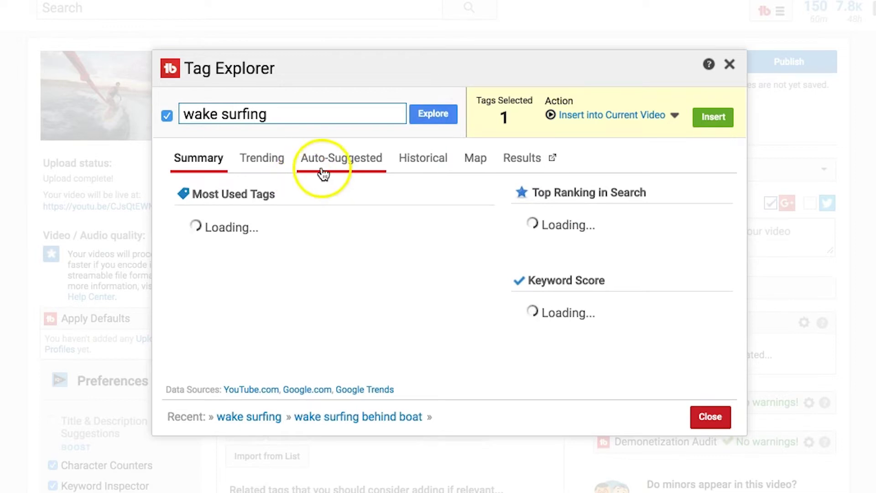
{"action": "left_click", "coordinate": [337, 164]}
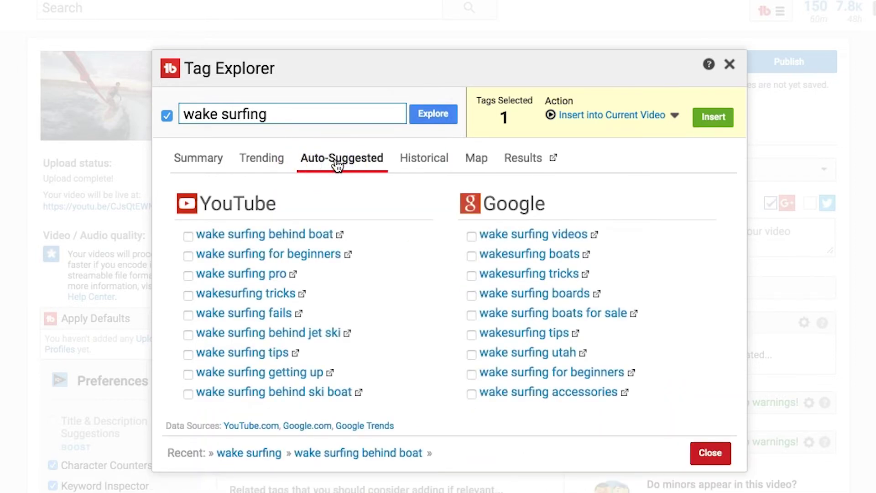
Insert "wake surfing" and its YouTube suggestions "wake surfing behind boat", "wake surfing for beginners", "wake surfing fails" and "wake surfing getting up" into the video's tags
{"action": "left_click", "coordinate": [188, 236]}
{"action": "left_click", "coordinate": [188, 256]}
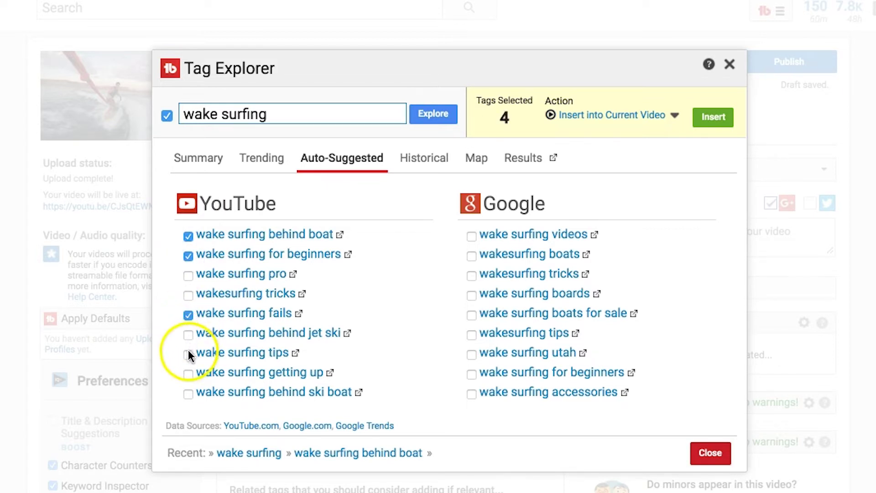
{"action": "left_click", "coordinate": [188, 372]}
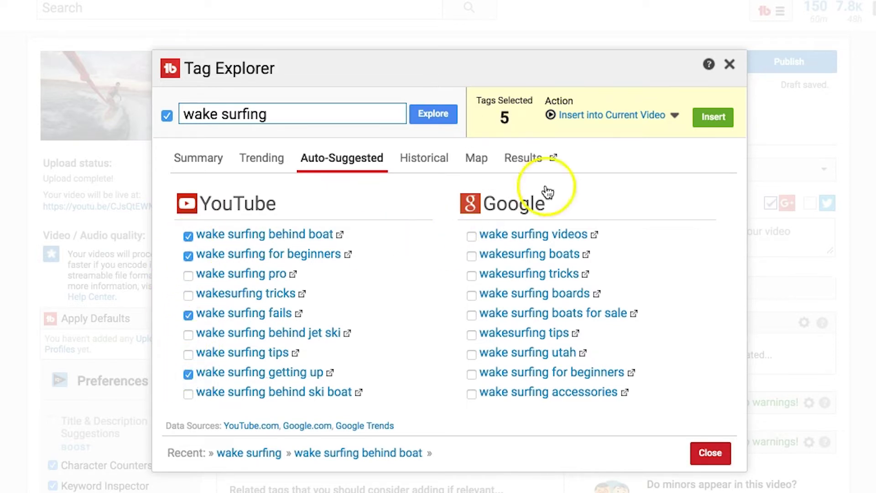
{"action": "left_click", "coordinate": [716, 118]}
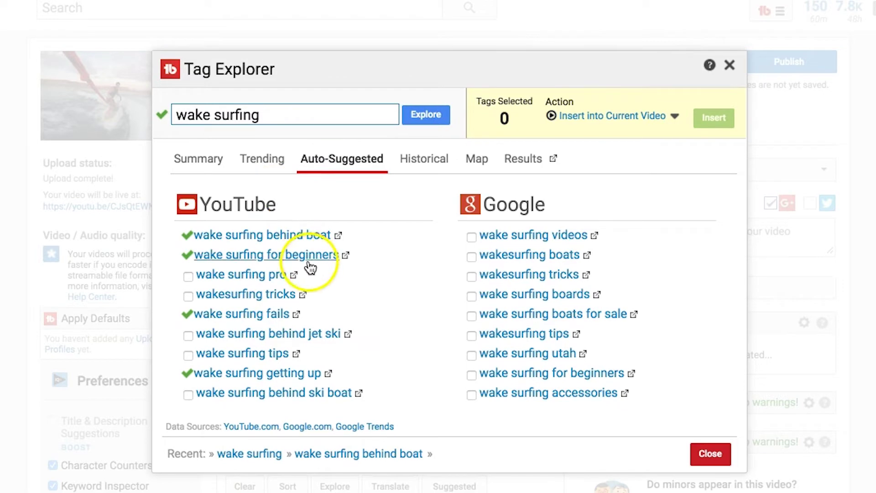
Explore the suggested tag "wake surfing behind boat" and insert it with its YouTube suggestion "wake surfing behind boat alone" into the video's tags
{"action": "left_click", "coordinate": [272, 235]}
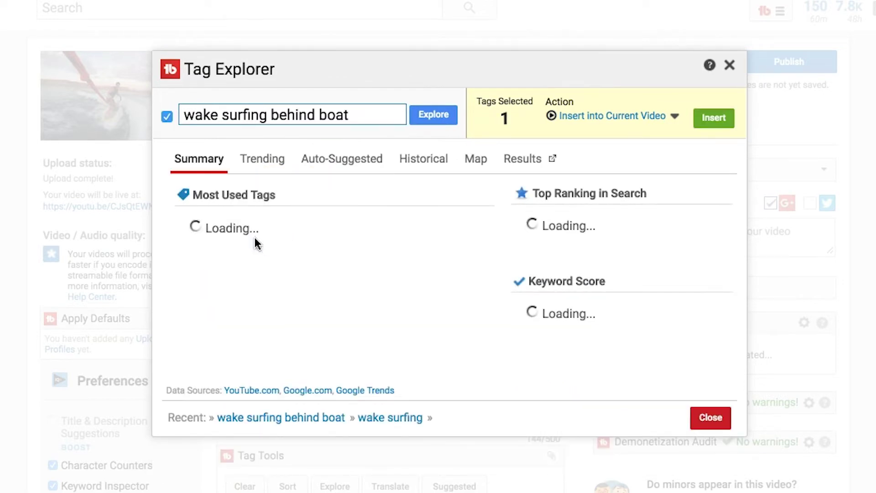
{"action": "left_click", "coordinate": [322, 162]}
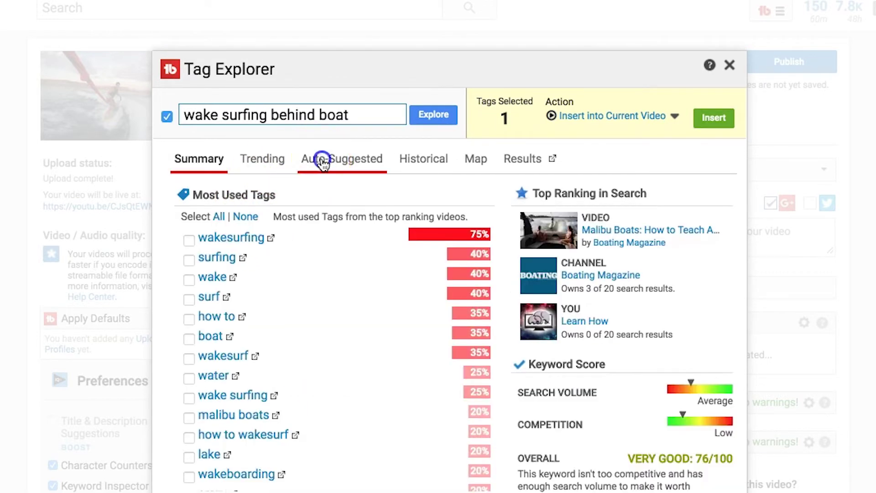
{"action": "left_click", "coordinate": [189, 256]}
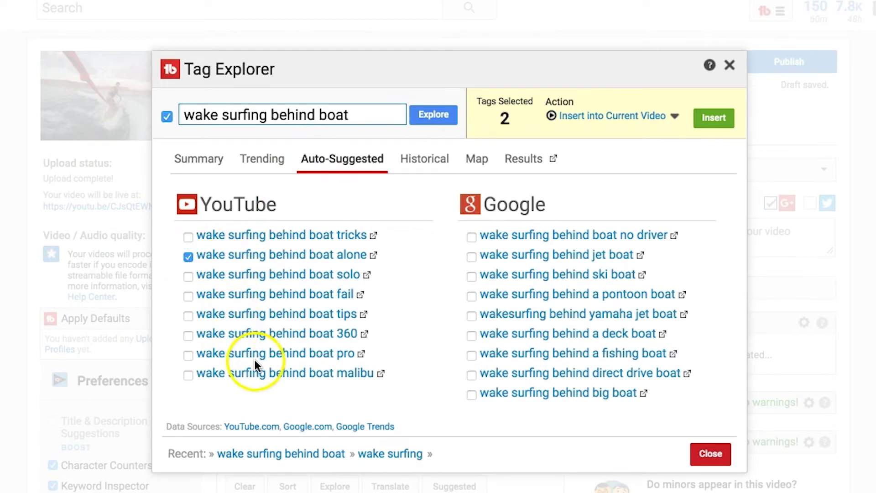
{"action": "left_click", "coordinate": [711, 119]}
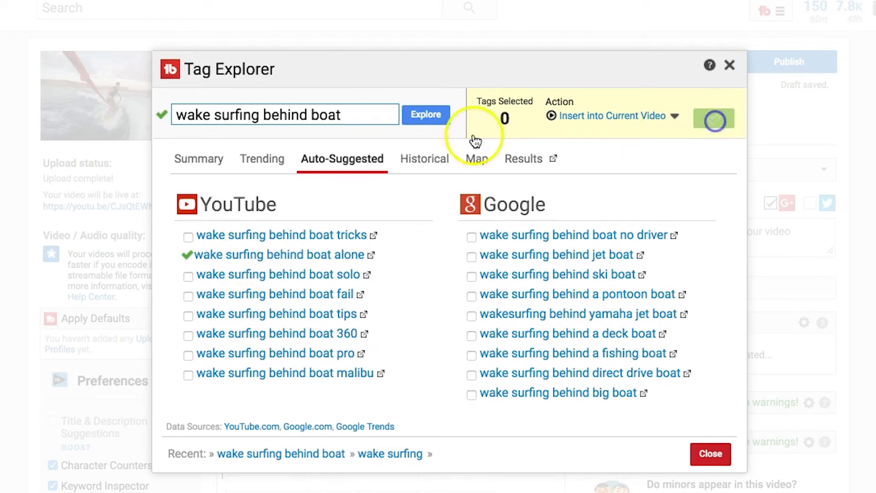
Cut "behind boat" from the explored tag, explore "wake surfing" again, and display its auto-suggested tags
{"action": "left_click", "coordinate": [356, 116]}
{"action": "left_click_drag", "start_coordinate": [356, 116], "coordinate": [264, 115]}
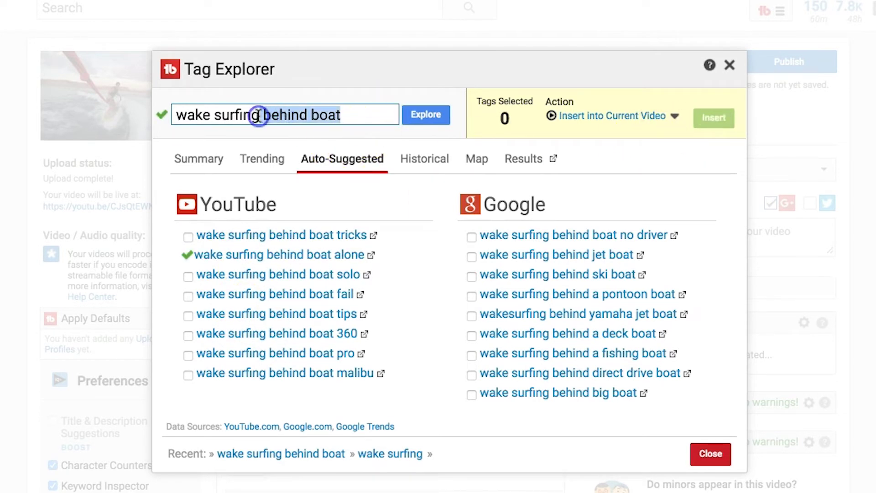
{"action": "key", "text": "BackSpace"}
{"action": "key", "text": "Return"}
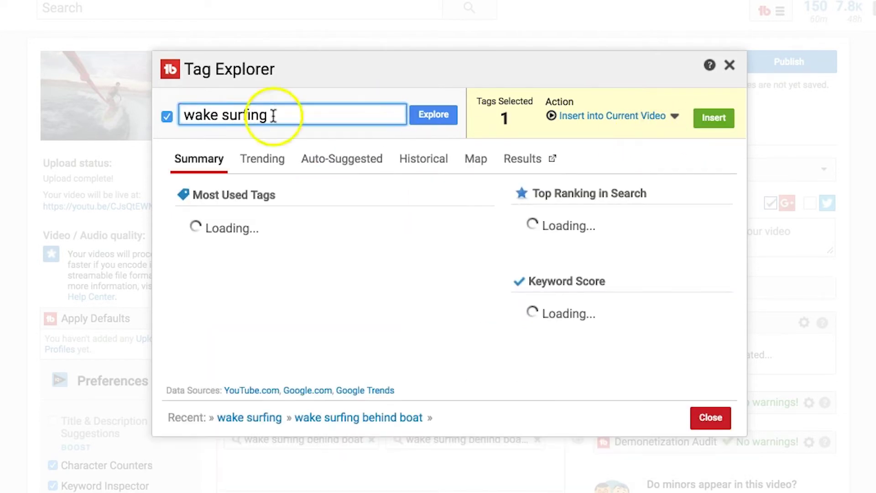
{"action": "left_click", "coordinate": [351, 158]}
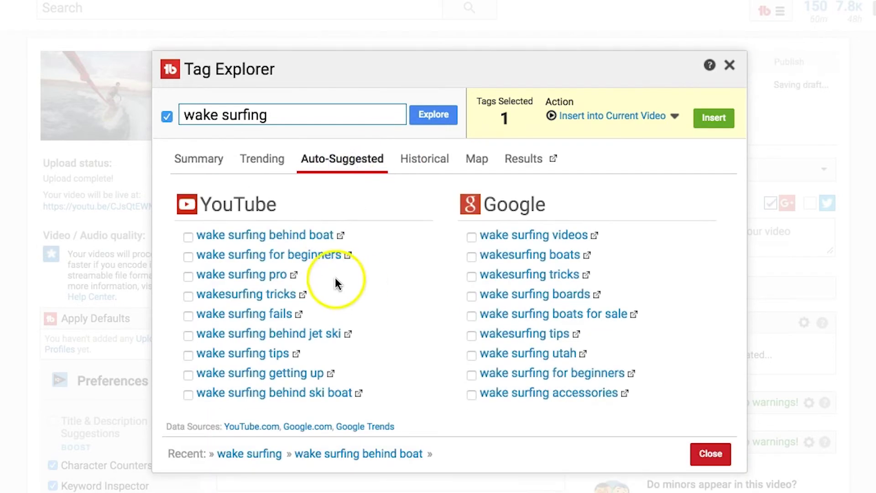
Explore the suggestion "wake surfing for beginners" and insert it and its Google suggestion "wakesurfing tips for beginners" into the video's tags
{"action": "left_click", "coordinate": [288, 255]}
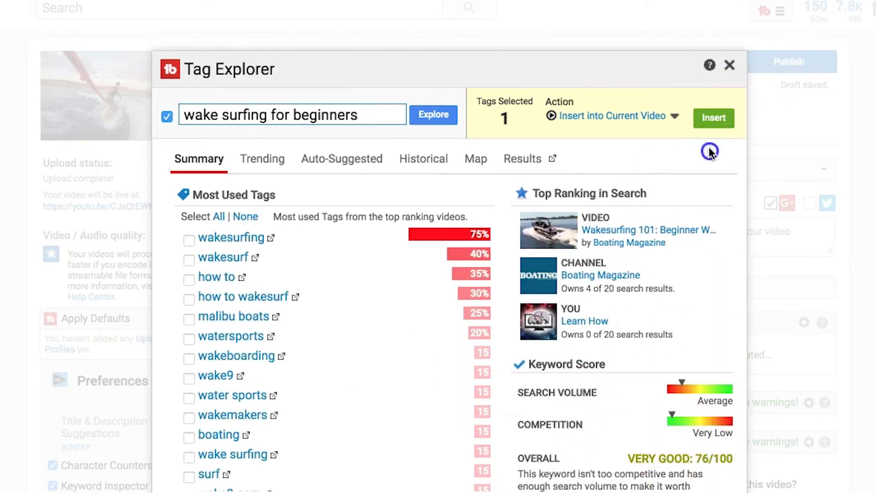
{"action": "left_click", "coordinate": [714, 118]}
{"action": "left_click", "coordinate": [335, 168]}
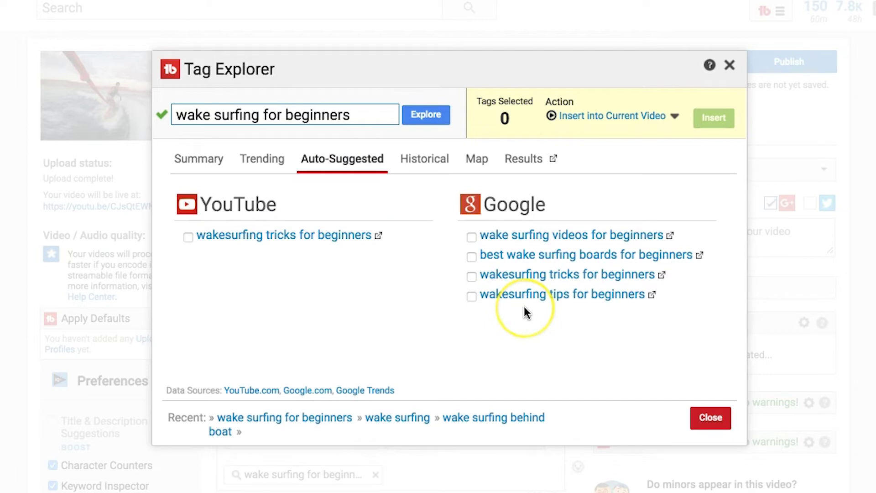
{"action": "left_click", "coordinate": [471, 296]}
{"action": "left_click", "coordinate": [712, 117]}
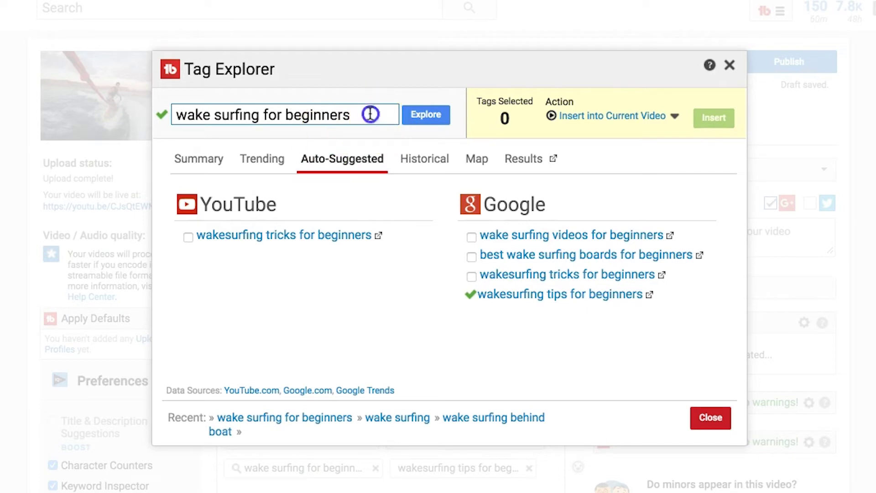
Replace the explored tag with "lake powell", explore it, and display its auto-suggested tags
{"action": "left_click_drag", "start_coordinate": [377, 114], "coordinate": [175, 112]}
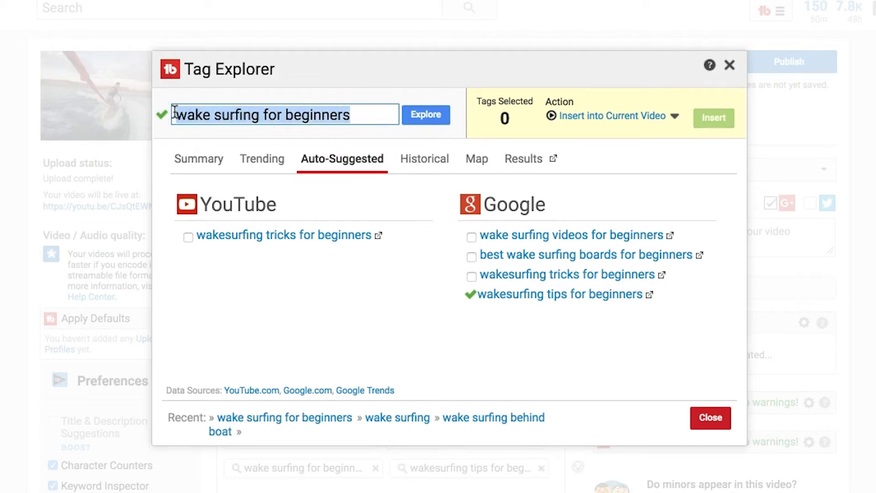
{"action": "type", "text": "lake po"}
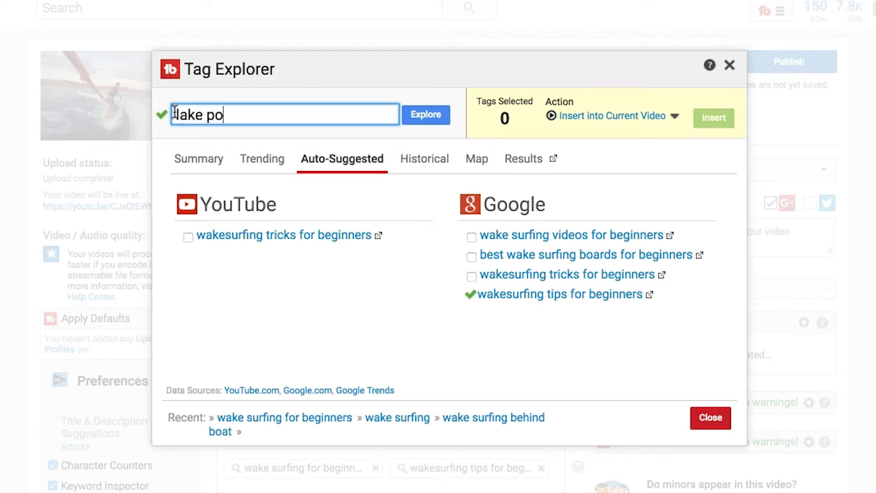
{"action": "type", "text": "well"}
{"action": "key", "text": "Return"}
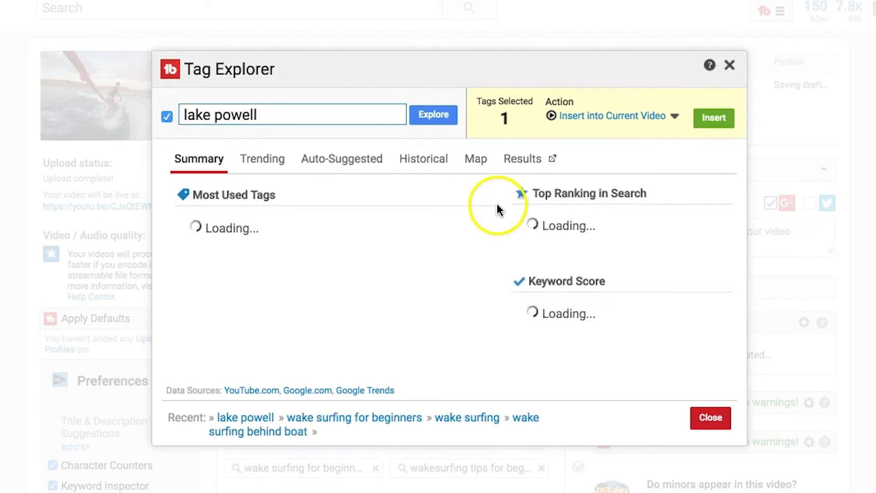
{"action": "left_click", "coordinate": [331, 165]}
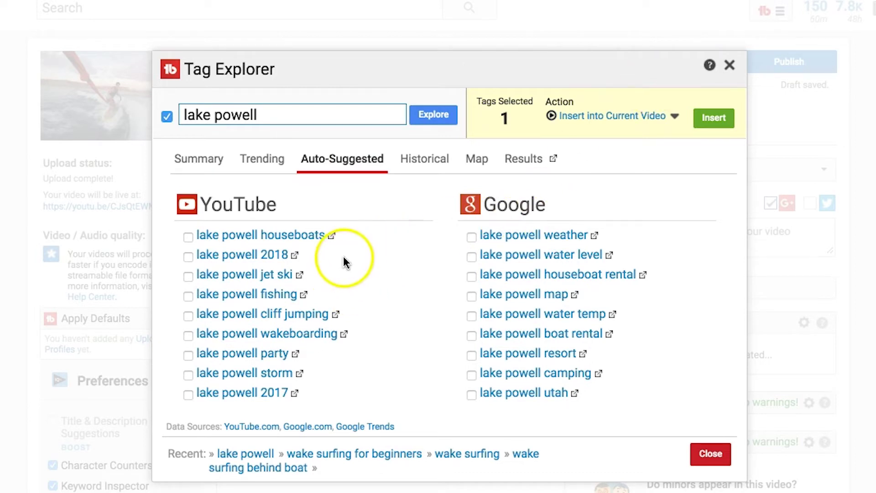
Explore "lake powell wake surfing" and insert it with the Google suggestion "lake powell wakesurfing" into the video's tags
{"action": "left_click", "coordinate": [303, 111]}
{"action": "type", "text": "wake surfing"}
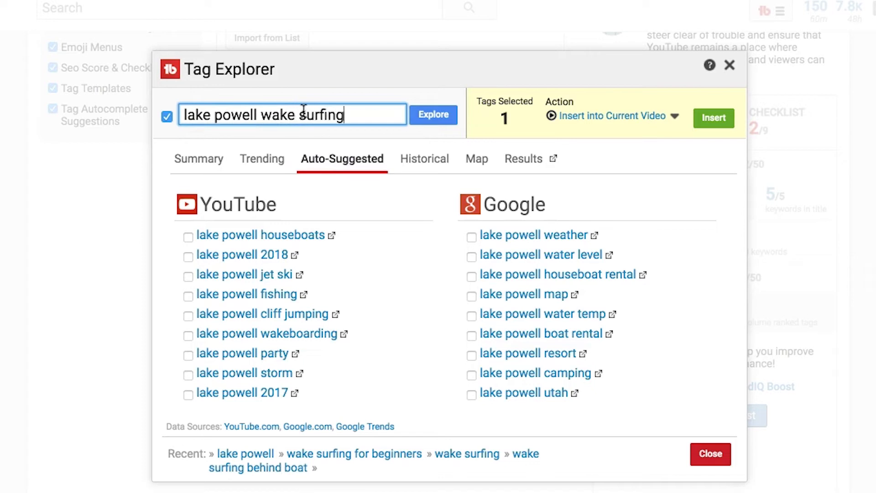
{"action": "key", "text": "Return"}
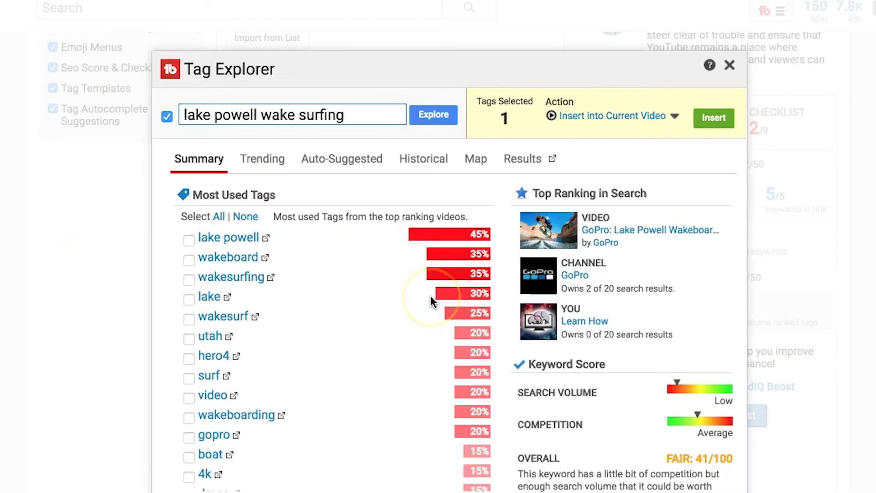
{"action": "left_click", "coordinate": [337, 158]}
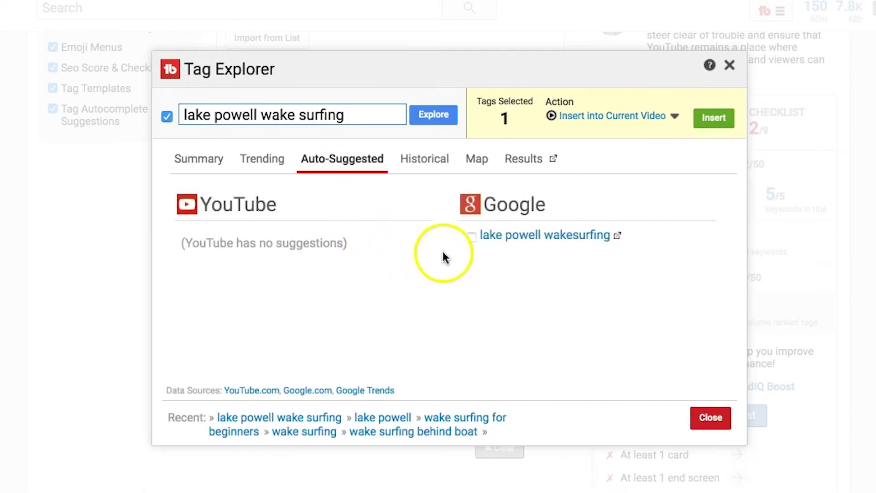
{"action": "left_click", "coordinate": [471, 237]}
{"action": "left_click", "coordinate": [714, 118]}
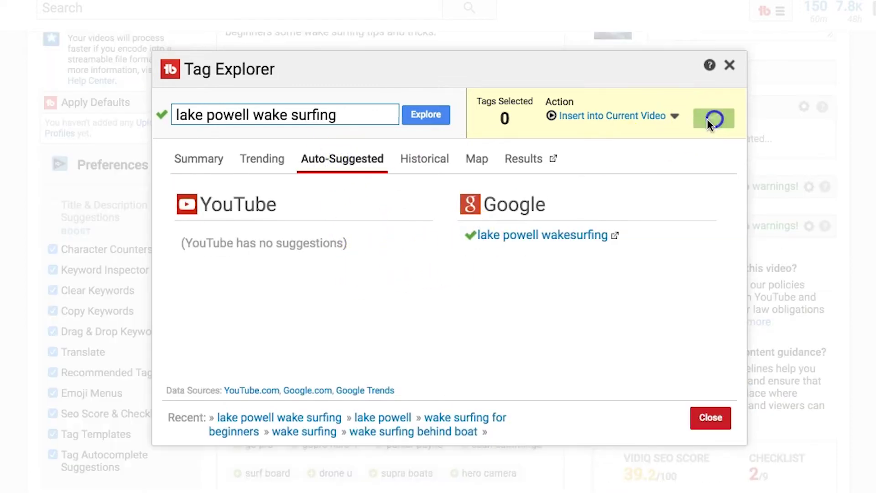
Insert the most used tags "lake powell", "wakesurfing", "wakesurf", "utah" and "hero4" into the video, and close the Tag Explorer
{"action": "left_click", "coordinate": [194, 169]}
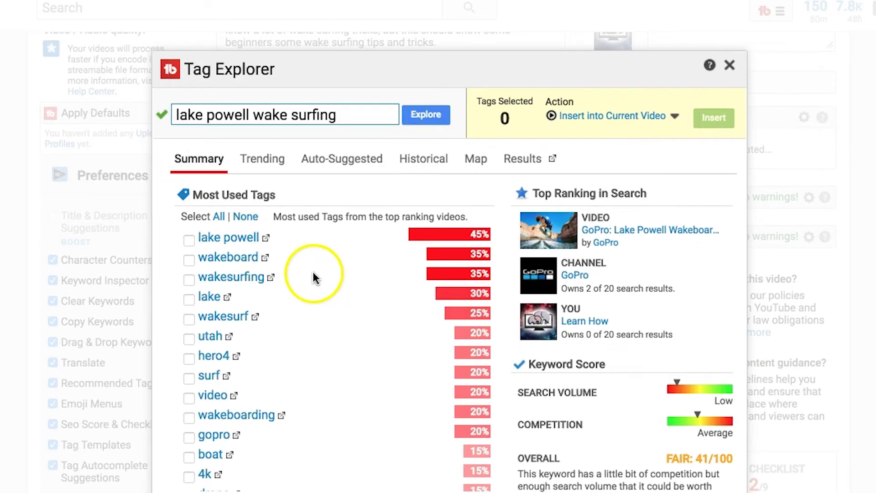
{"action": "left_click", "coordinate": [189, 239]}
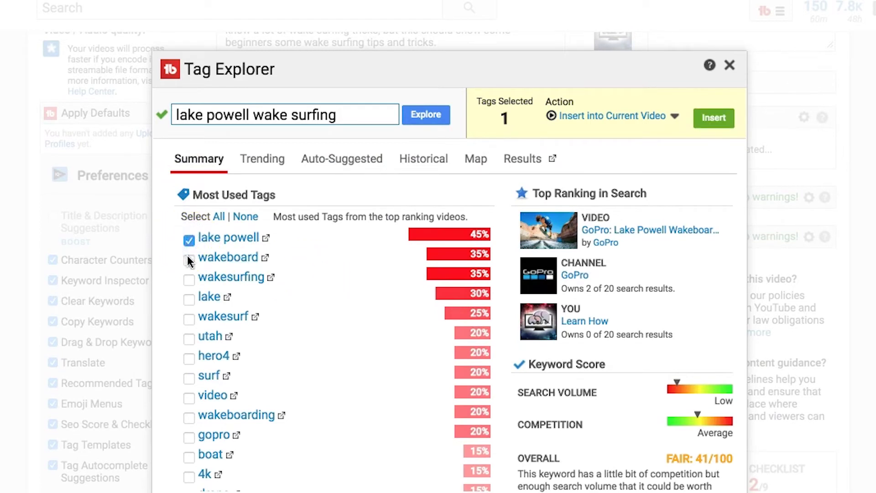
{"action": "left_click", "coordinate": [188, 277]}
{"action": "left_click", "coordinate": [189, 318]}
{"action": "left_click", "coordinate": [188, 338]}
{"action": "left_click", "coordinate": [189, 358]}
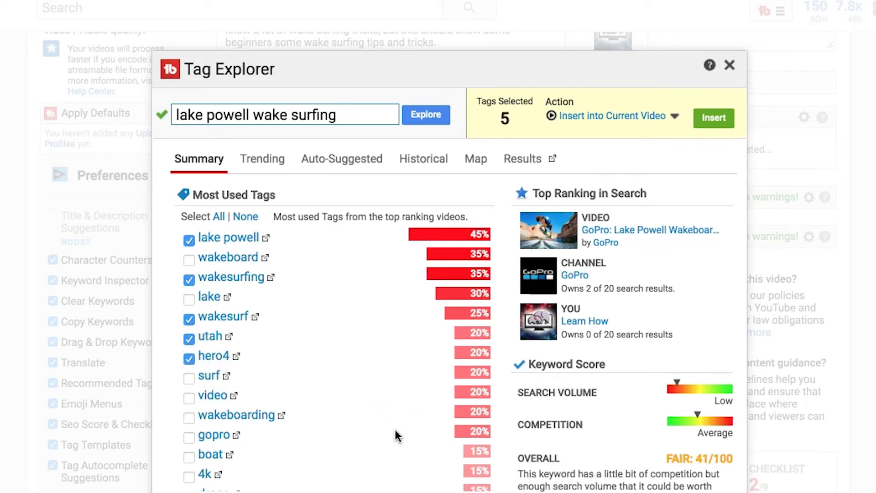
{"action": "left_click", "coordinate": [708, 115]}
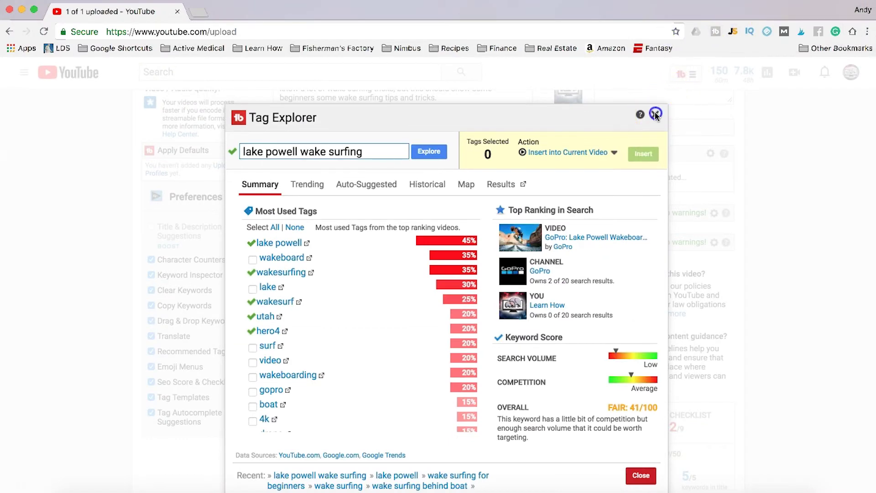
{"action": "left_click", "coordinate": [729, 65]}
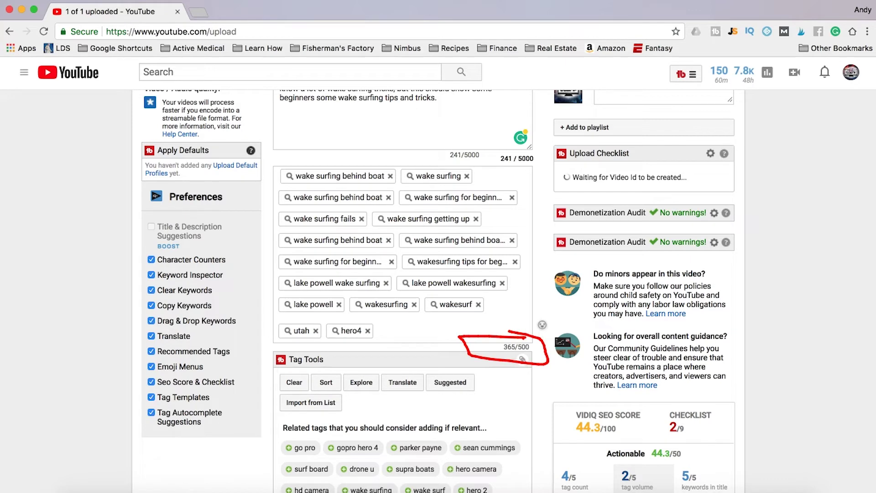
Review the video's tag list with its character count, and the video thumbnail choices including the custom thumbnail option
{"action": "left_click", "coordinate": [838, 340]}
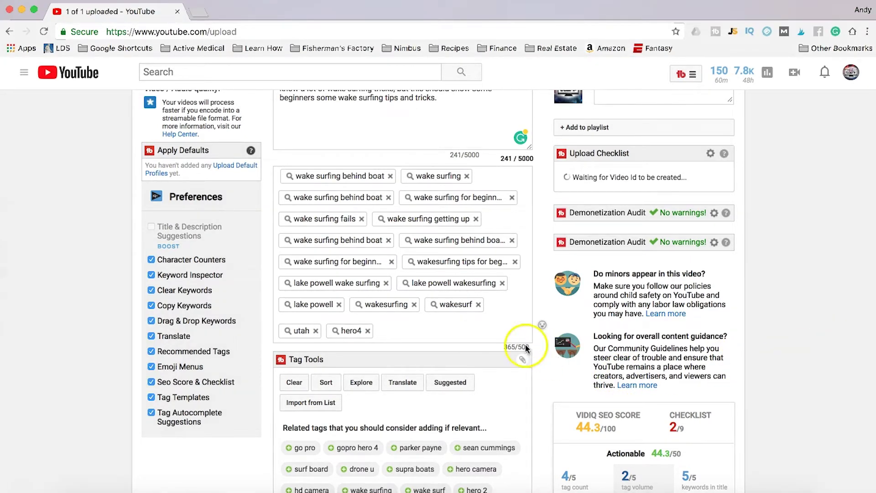
{"action": "scroll", "coordinate": [405, 248], "scroll_direction": "up", "scroll_amount": 4}
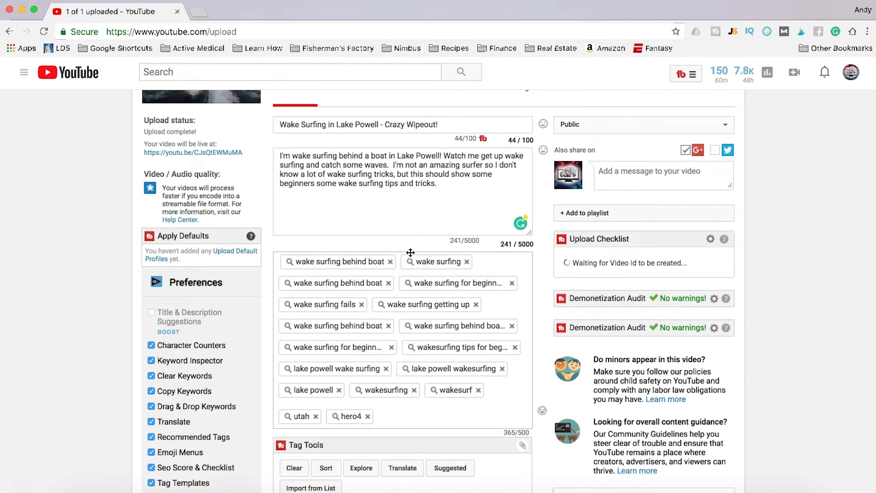
{"action": "scroll", "coordinate": [777, 357], "scroll_direction": "down", "scroll_amount": 15}
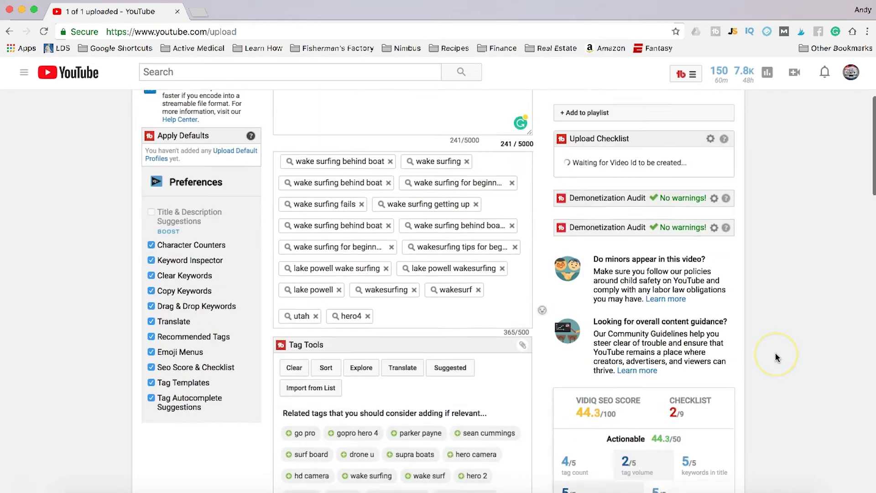
{"action": "scroll", "coordinate": [774, 355], "scroll_direction": "down", "scroll_amount": 2}
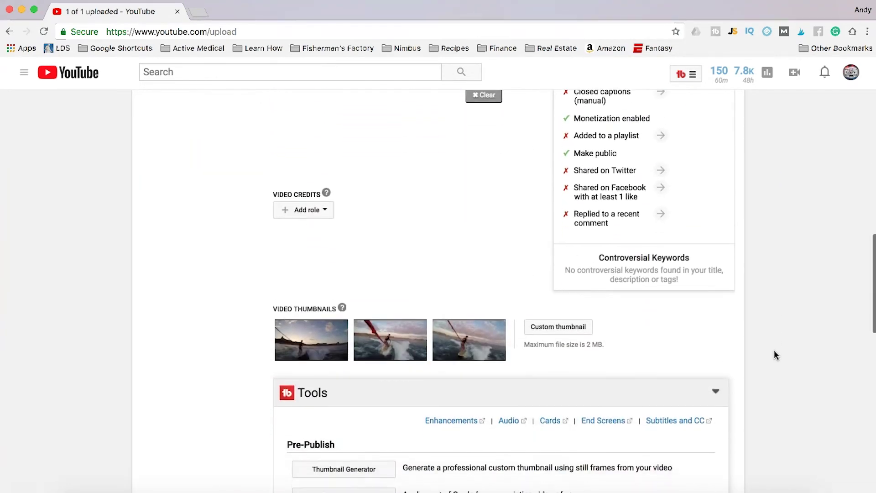
{"action": "left_click", "coordinate": [555, 308]}
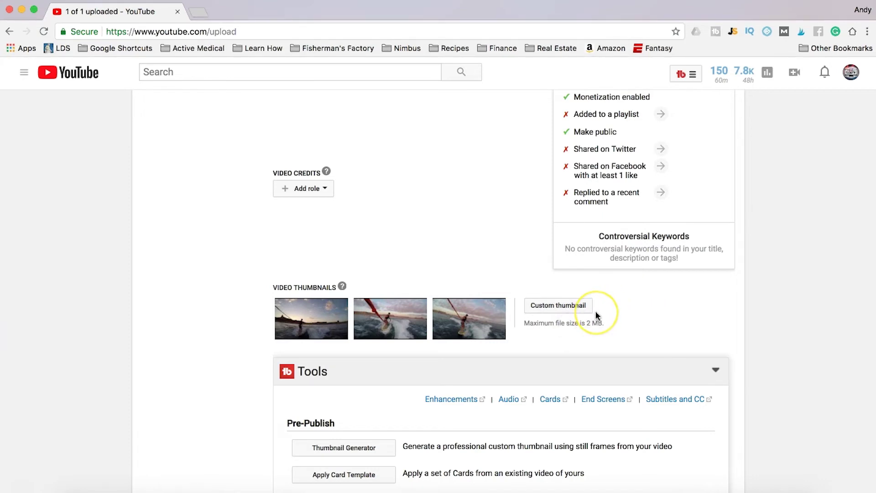
{"action": "left_click", "coordinate": [580, 312]}
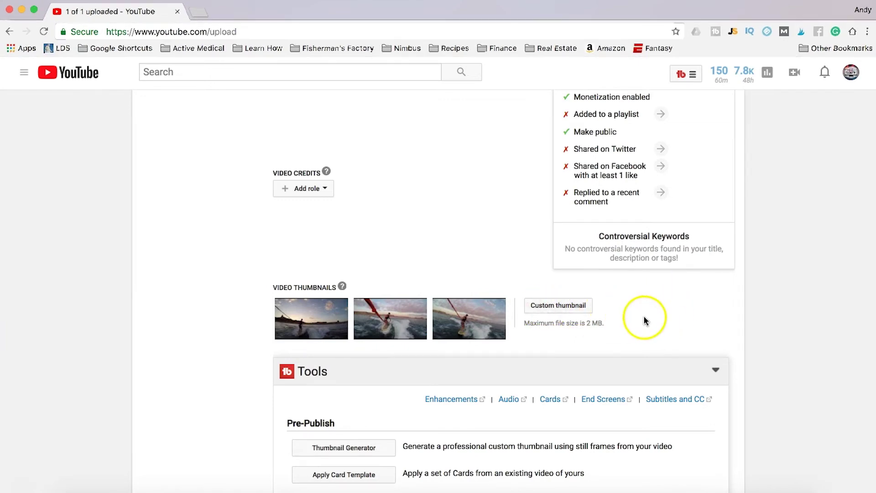
{"action": "scroll", "coordinate": [645, 319], "scroll_direction": "up", "scroll_amount": 15}
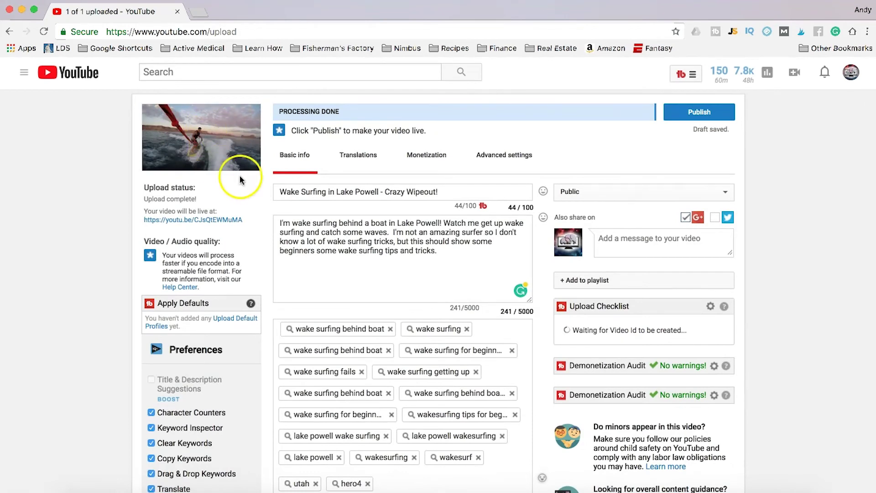
{"action": "mouse_move", "coordinate": [131, 91]}
{"action": "left_mouse_down"}
{"action": "mouse_move", "coordinate": [124, 163]}
{"action": "mouse_move", "coordinate": [269, 175]}
{"action": "mouse_move", "coordinate": [151, 98]}
{"action": "mouse_move", "coordinate": [136, 183]}
{"action": "mouse_move", "coordinate": [271, 146]}
{"action": "mouse_move", "coordinate": [163, 95]}
{"action": "mouse_move", "coordinate": [131, 189]}
{"action": "left_mouse_up"}
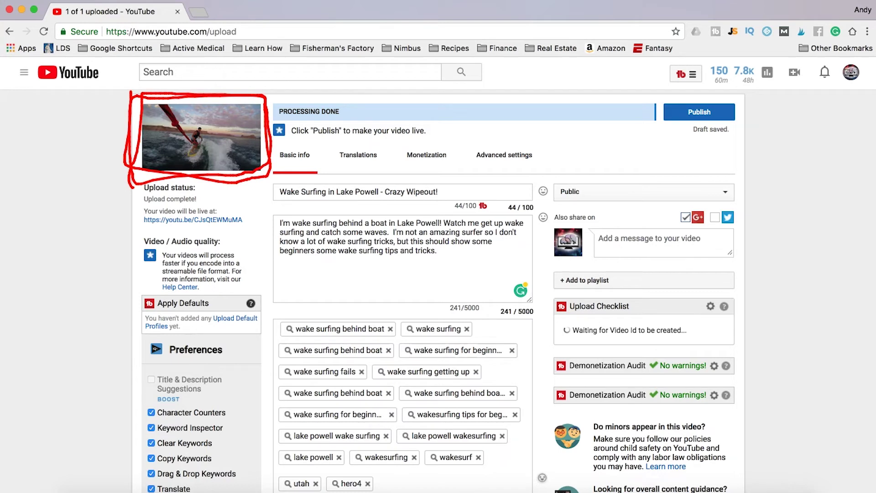
{"action": "key", "text": "Escape"}
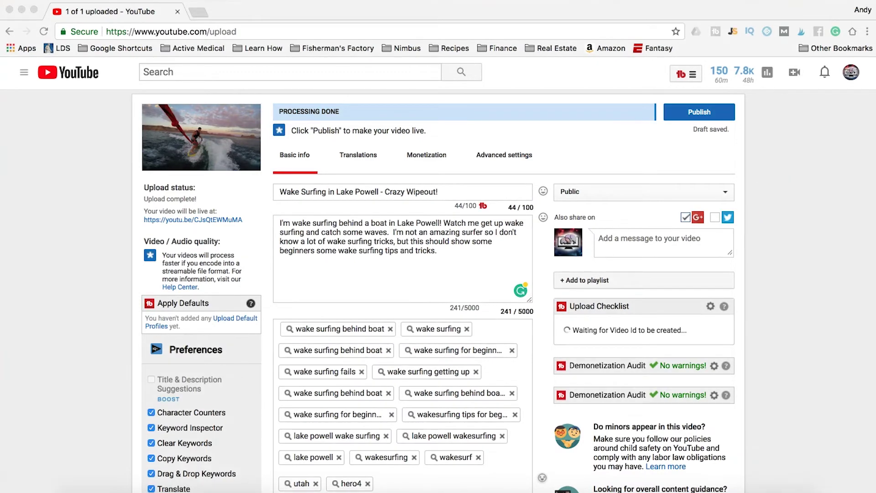
{"action": "mouse_move", "coordinate": [787, 238]}
{"action": "left_mouse_down"}
{"action": "mouse_move", "coordinate": [668, 286]}
{"action": "mouse_move", "coordinate": [691, 296]}
{"action": "mouse_move", "coordinate": [672, 271]}
{"action": "left_mouse_up"}
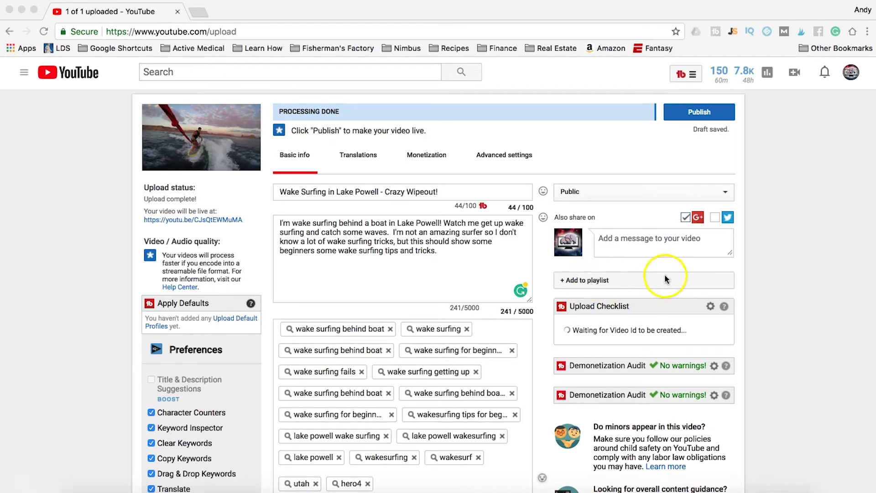
{"action": "left_click", "coordinate": [756, 266]}
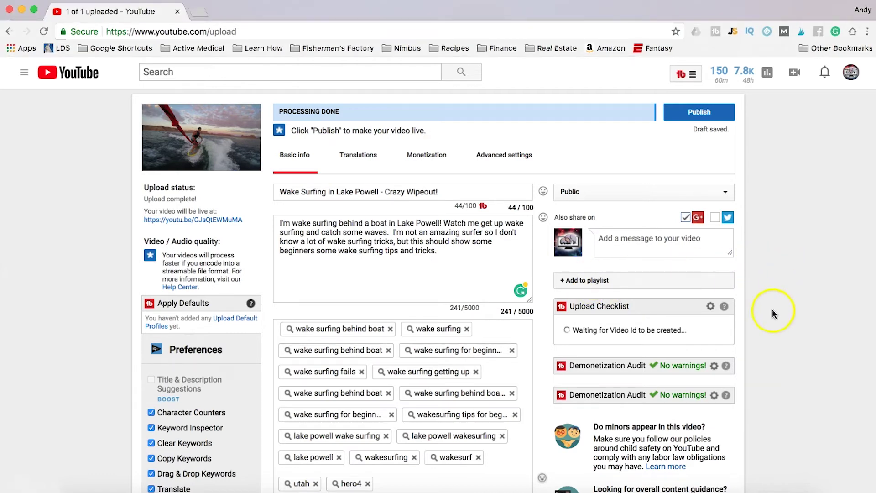
Look through the playlists available for the video, and check the tag tools, SEO score and checklist on the upload page
{"action": "left_click", "coordinate": [573, 283]}
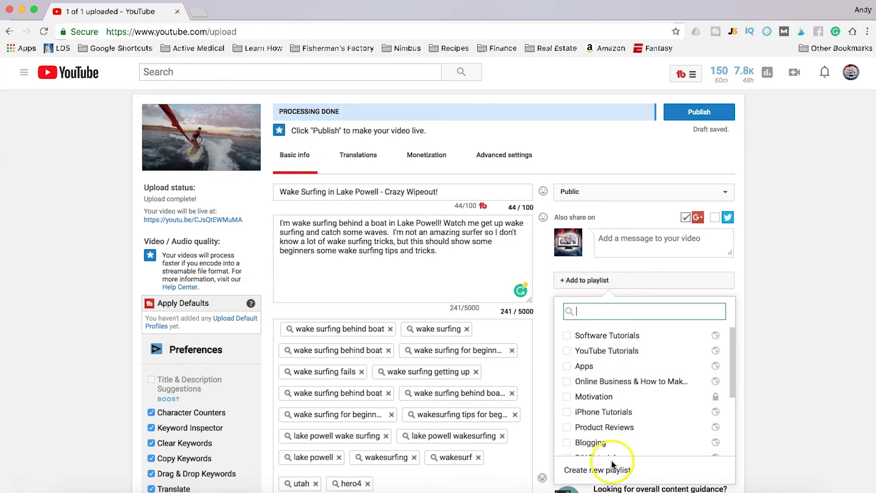
{"action": "left_click", "coordinate": [796, 321]}
{"action": "scroll", "coordinate": [777, 322], "scroll_direction": "down", "scroll_amount": 4}
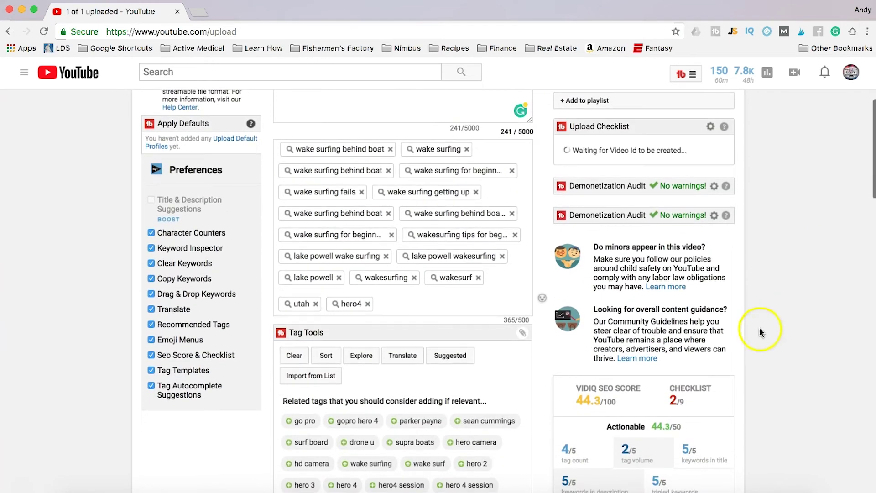
{"action": "left_click", "coordinate": [744, 326]}
{"action": "scroll", "coordinate": [743, 327], "scroll_direction": "down", "scroll_amount": 4}
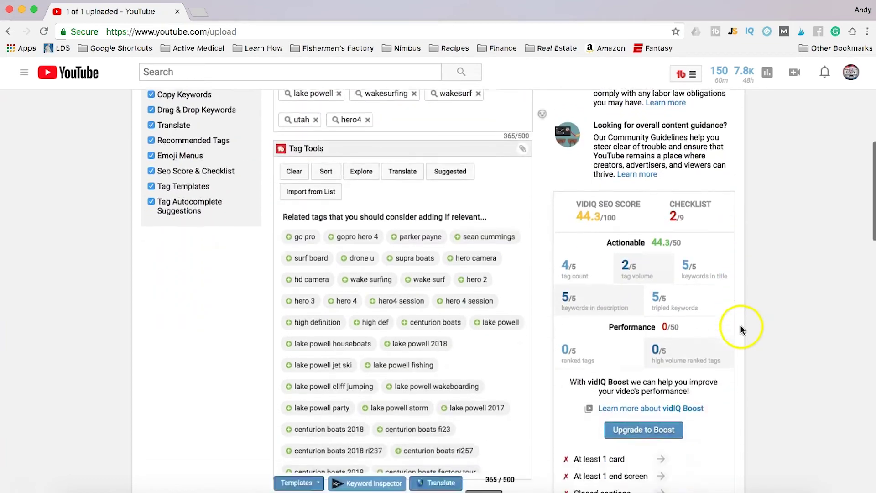
{"action": "scroll", "coordinate": [743, 319], "scroll_direction": "down", "scroll_amount": 6}
{"action": "scroll", "coordinate": [743, 314], "scroll_direction": "up", "scroll_amount": 15}
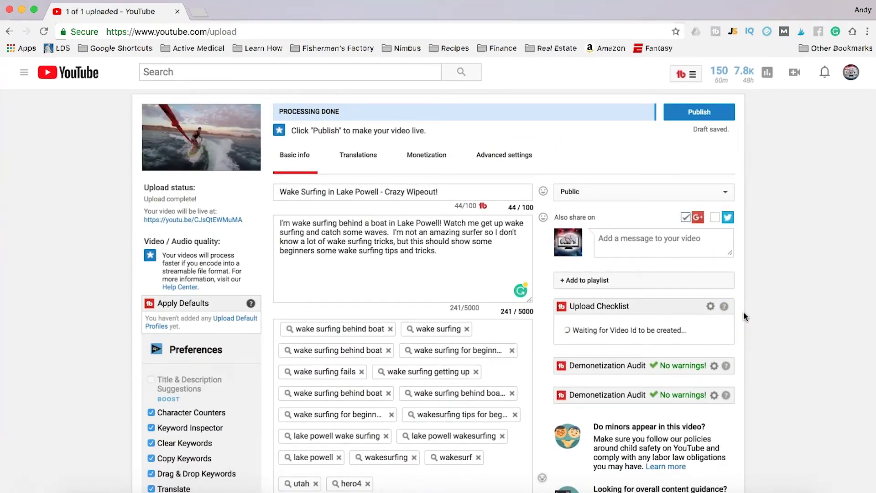